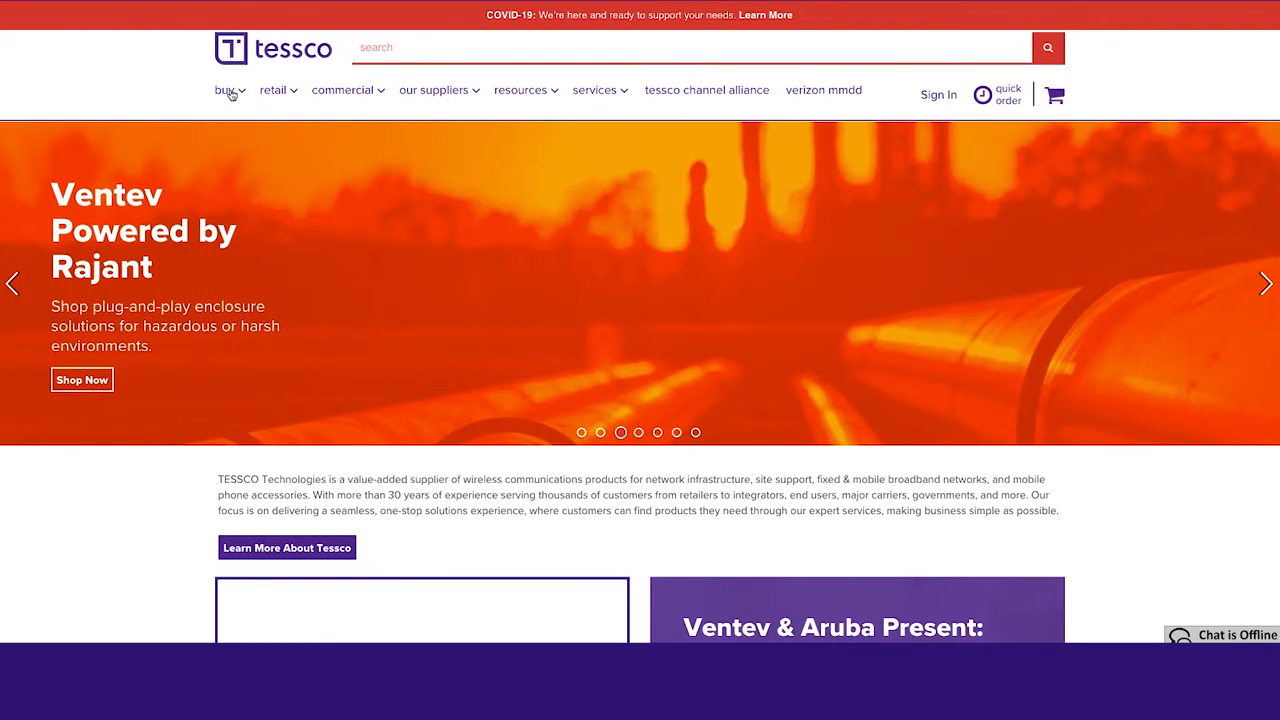
Browse the Test Equipment products to the RF Test Equipment | RF Signal Testers & Performance Measurement category and check the list prices
left_click(229, 91)
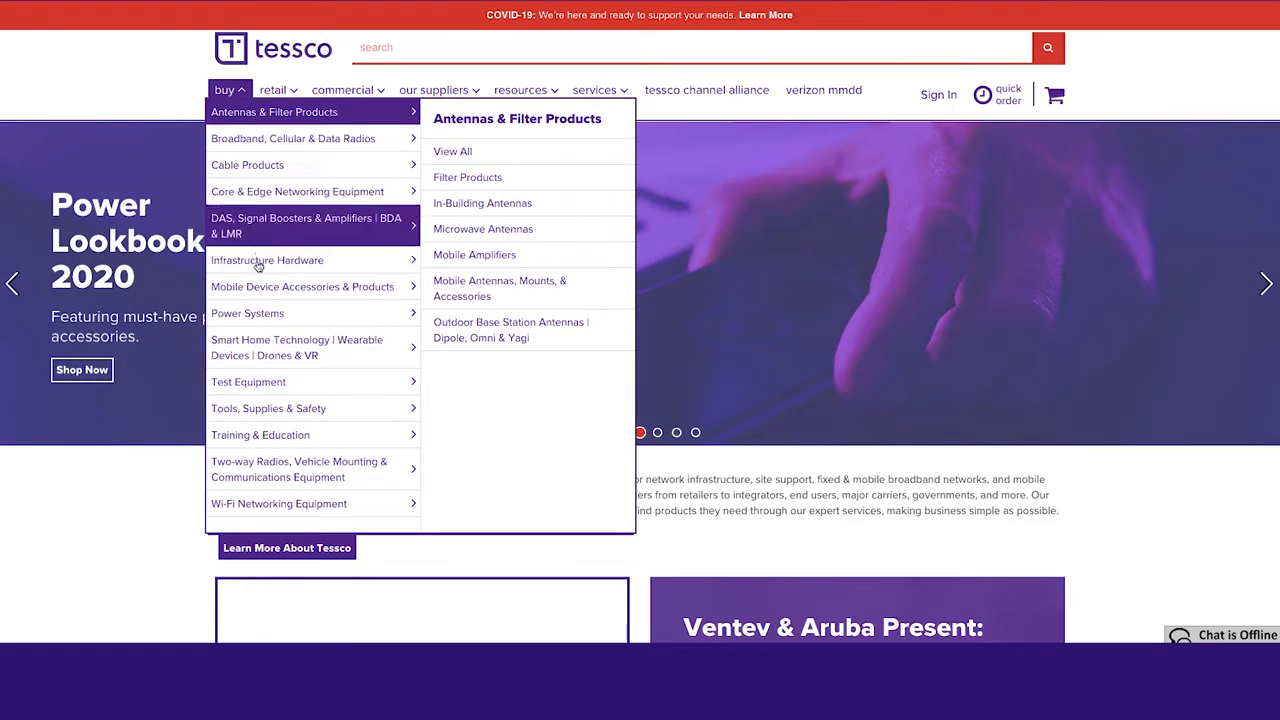
mouse_move(250, 388)
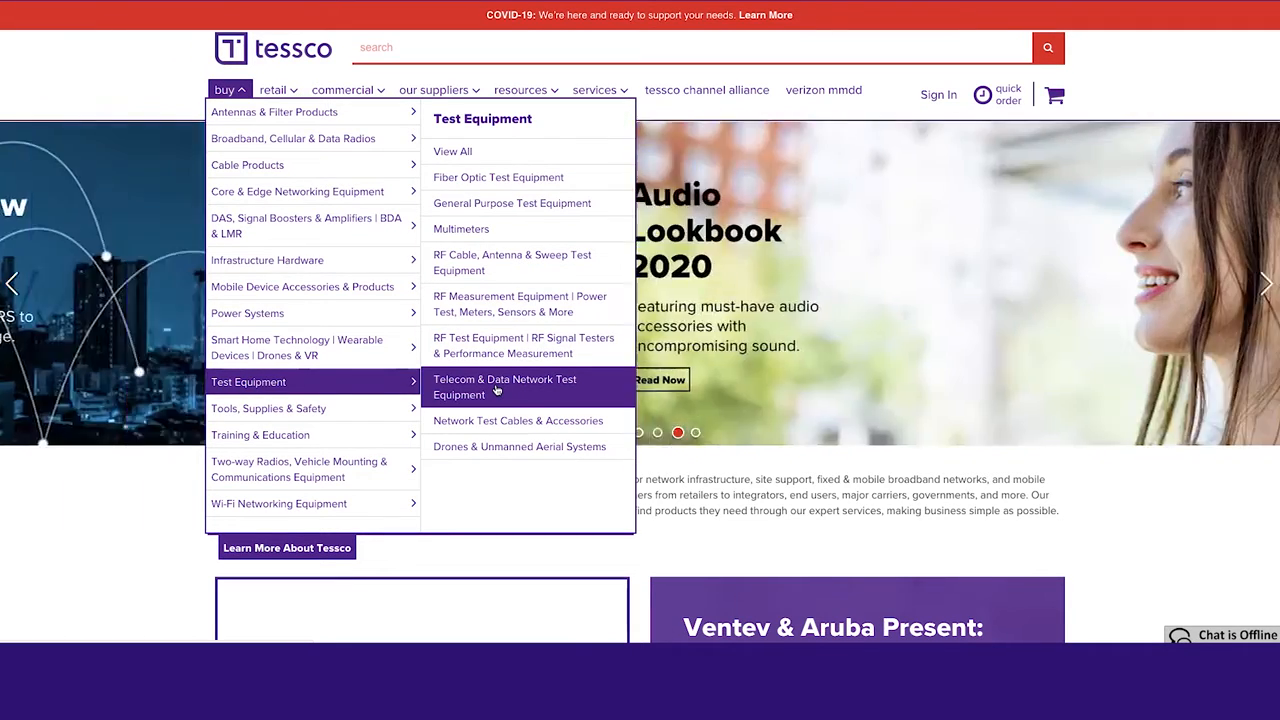
left_click(480, 345)
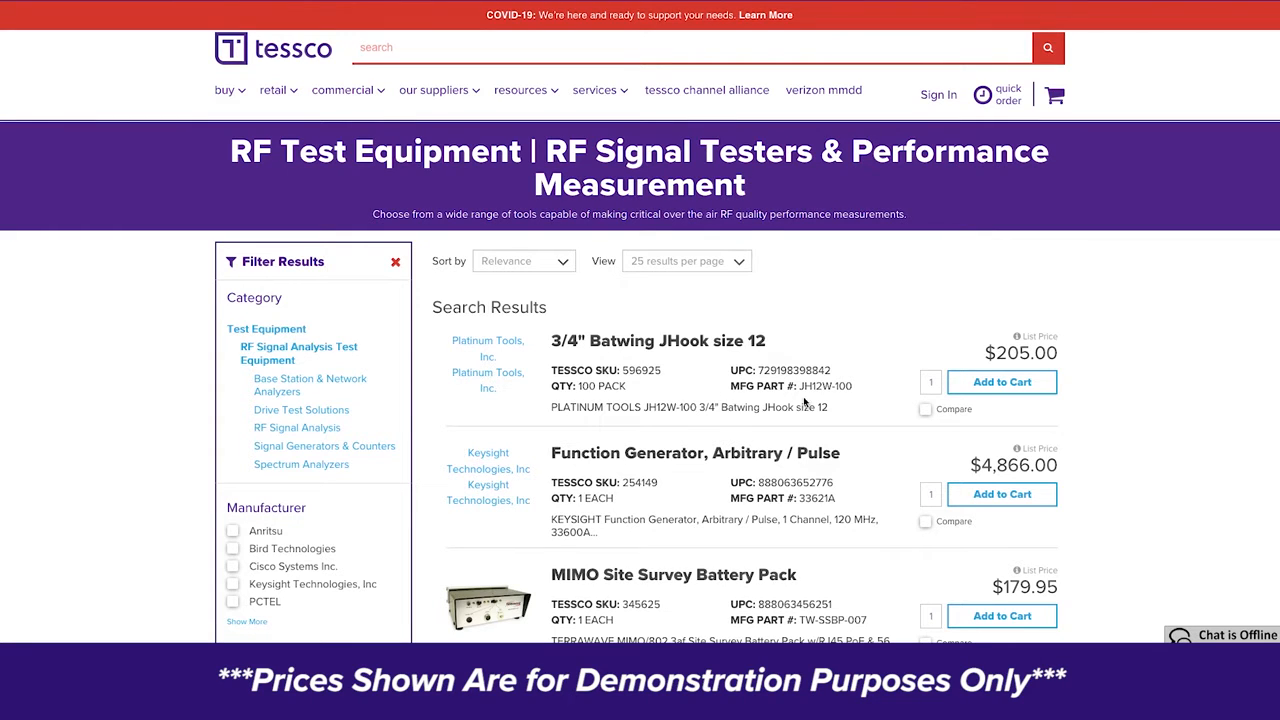
scroll(832, 378, "down", 1)
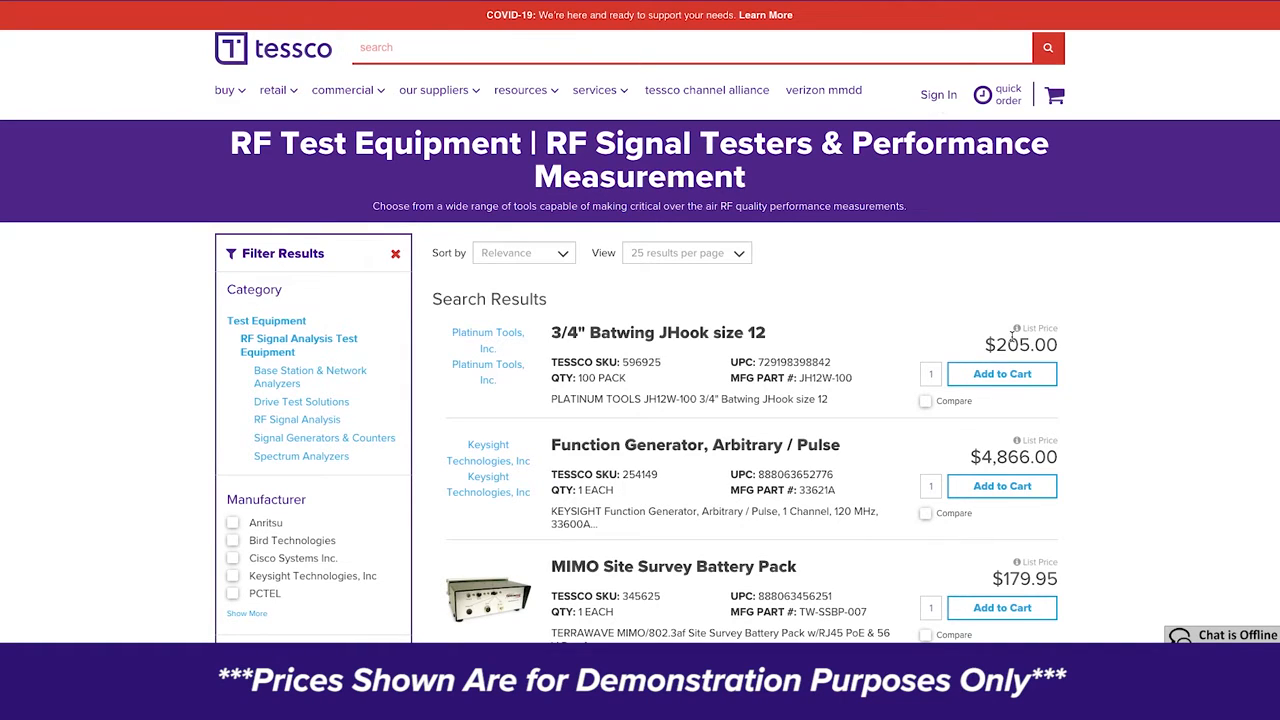
mouse_move(1016, 333)
Sign in with the user ID and account password, and decline saving the login in the browser
left_click(951, 97)
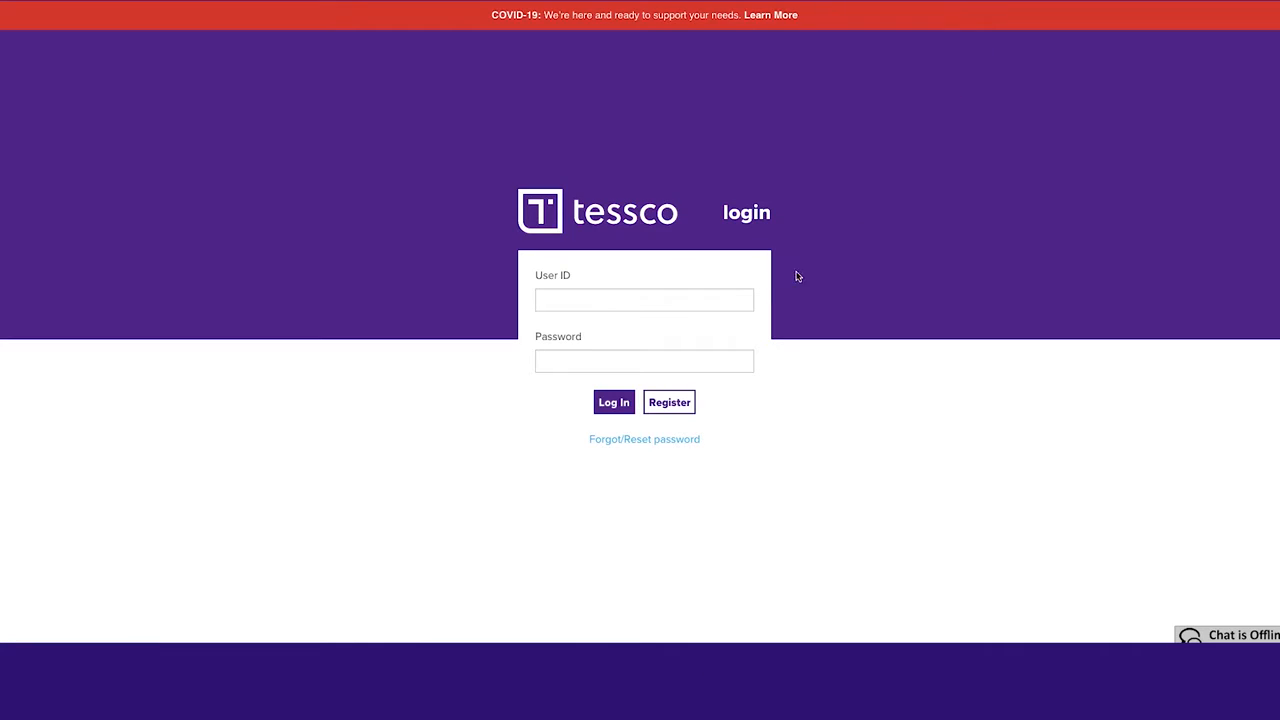
left_click(564, 300)
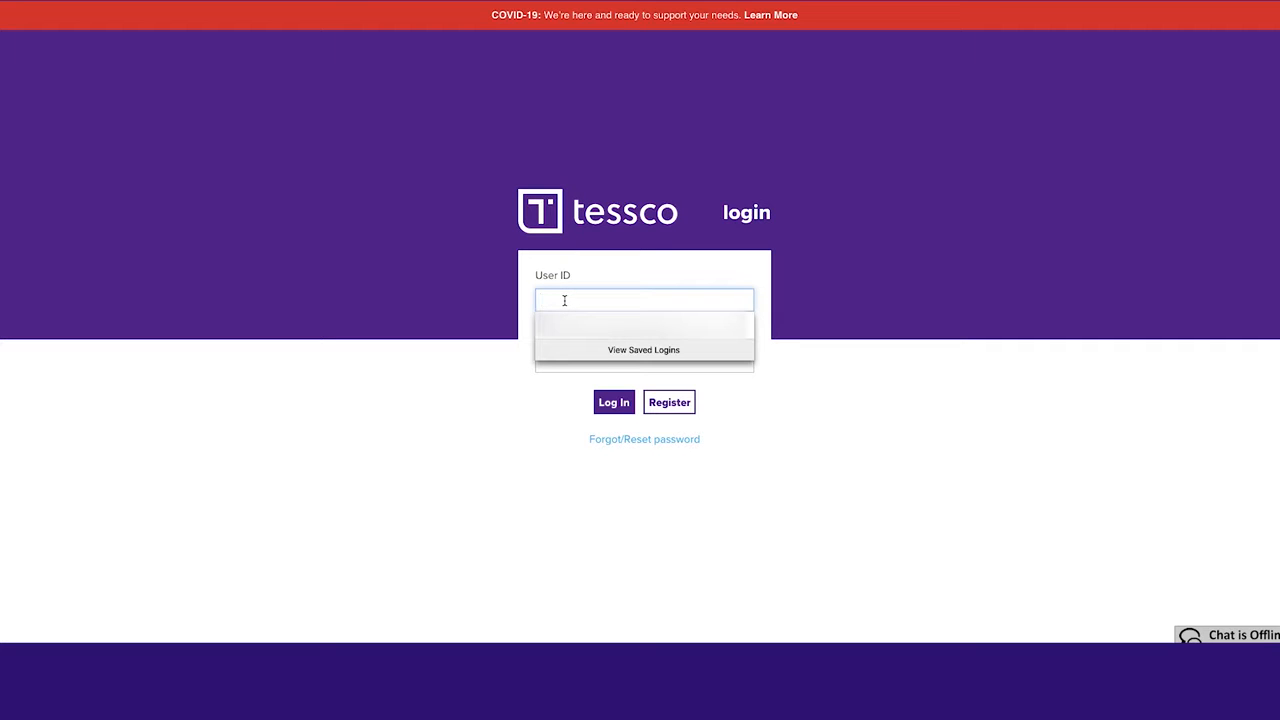
type("tesscouser")
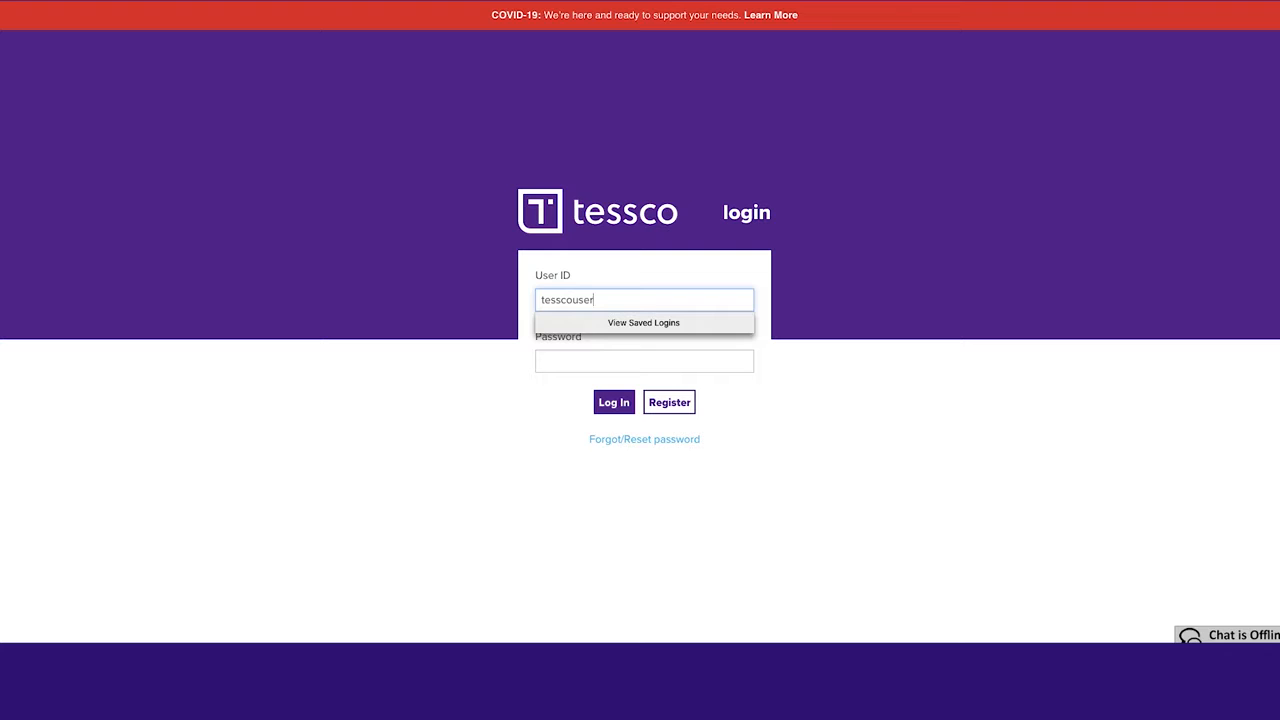
left_click(559, 360)
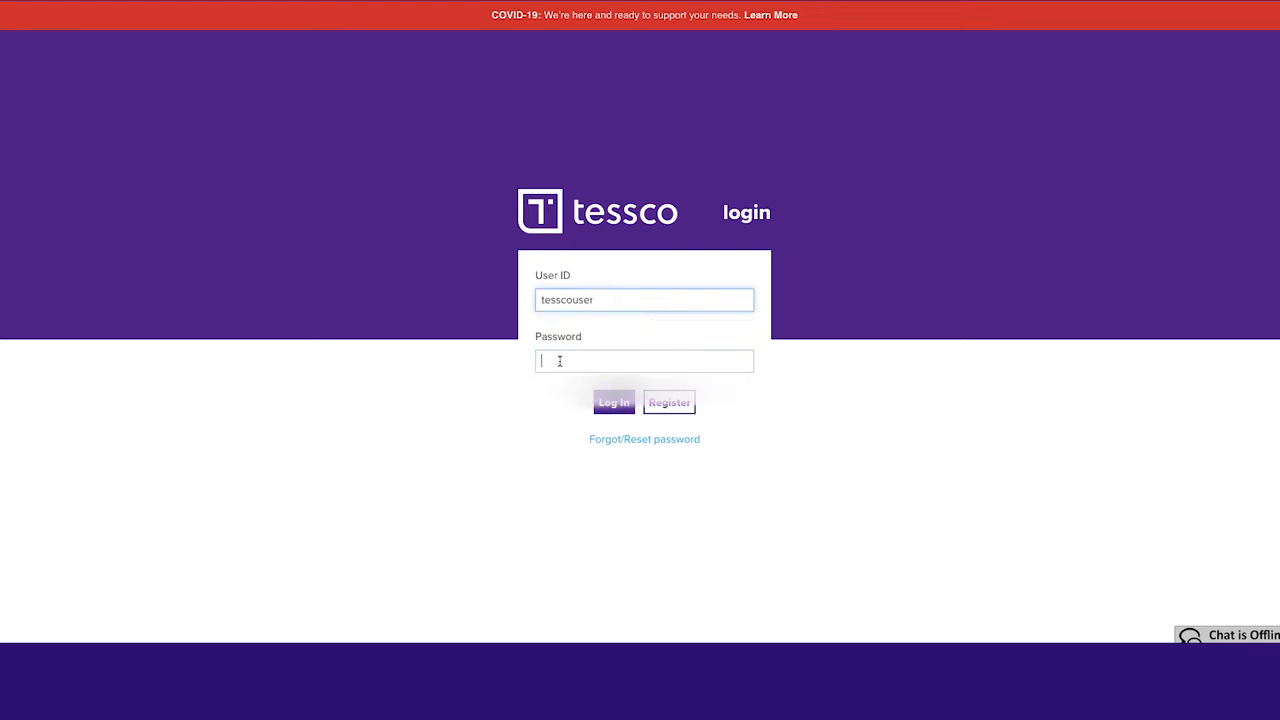
type("••")
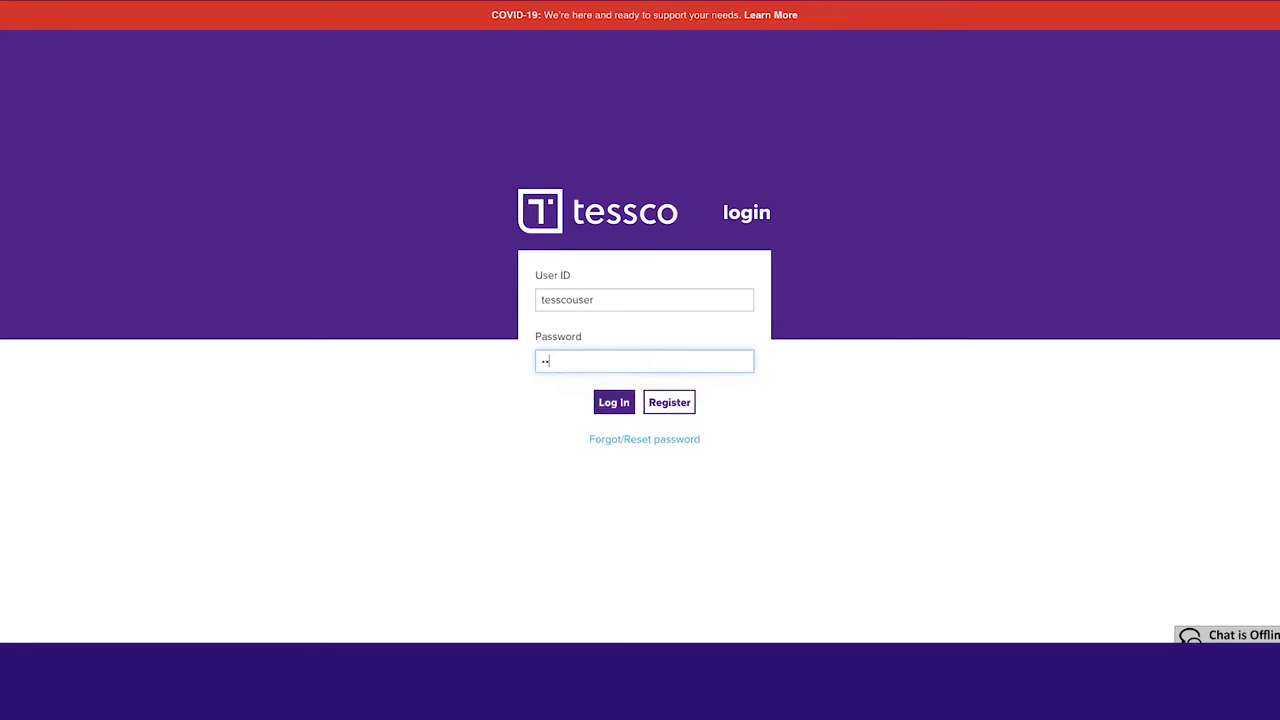
type("••••••")
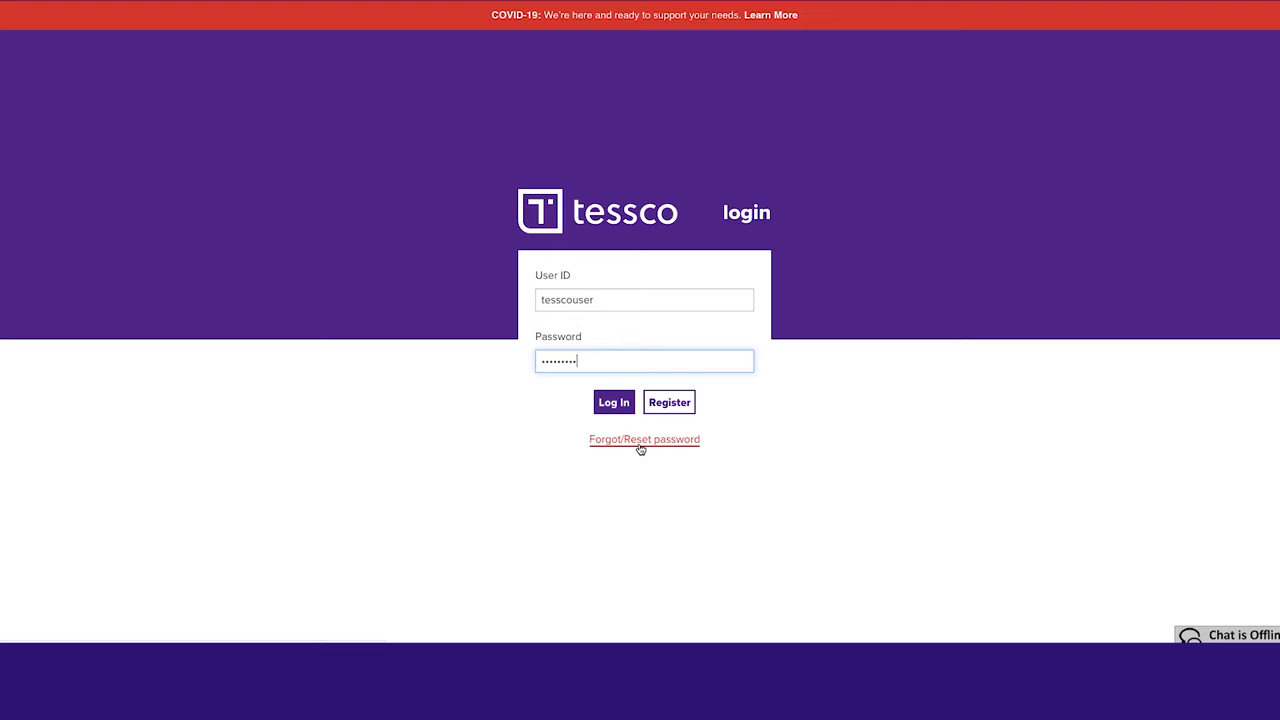
left_click(612, 408)
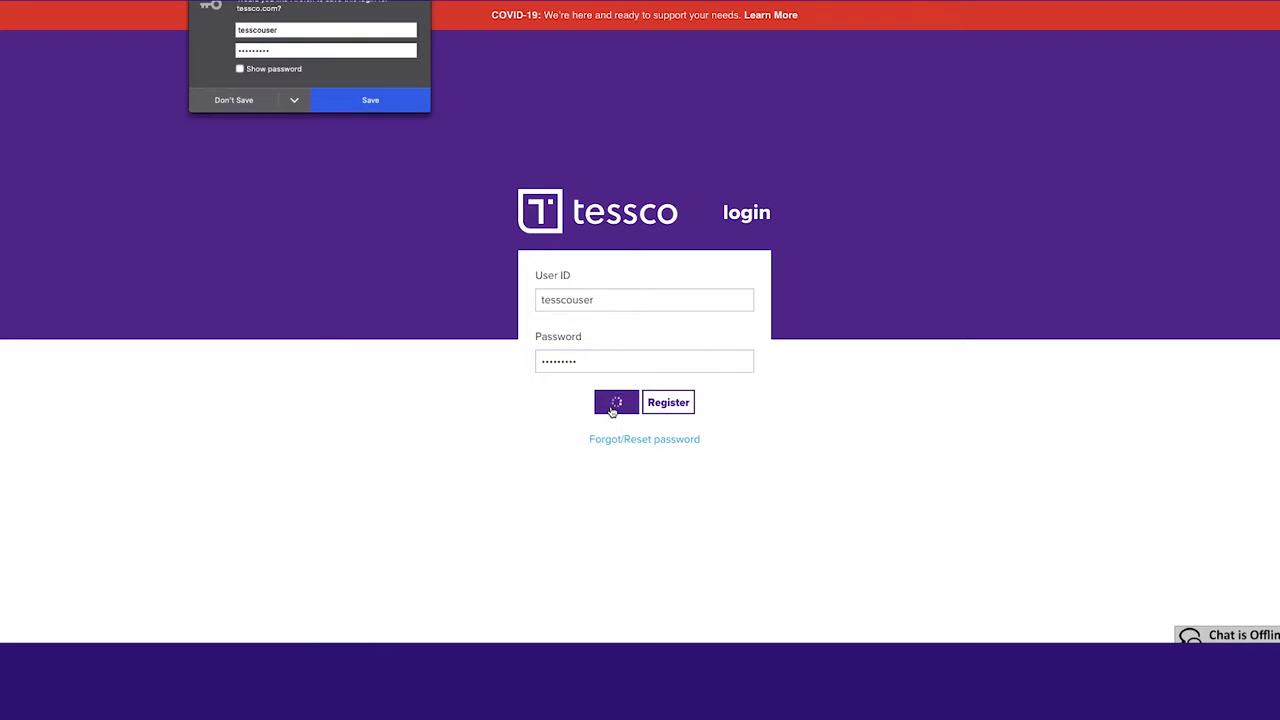
left_click(226, 102)
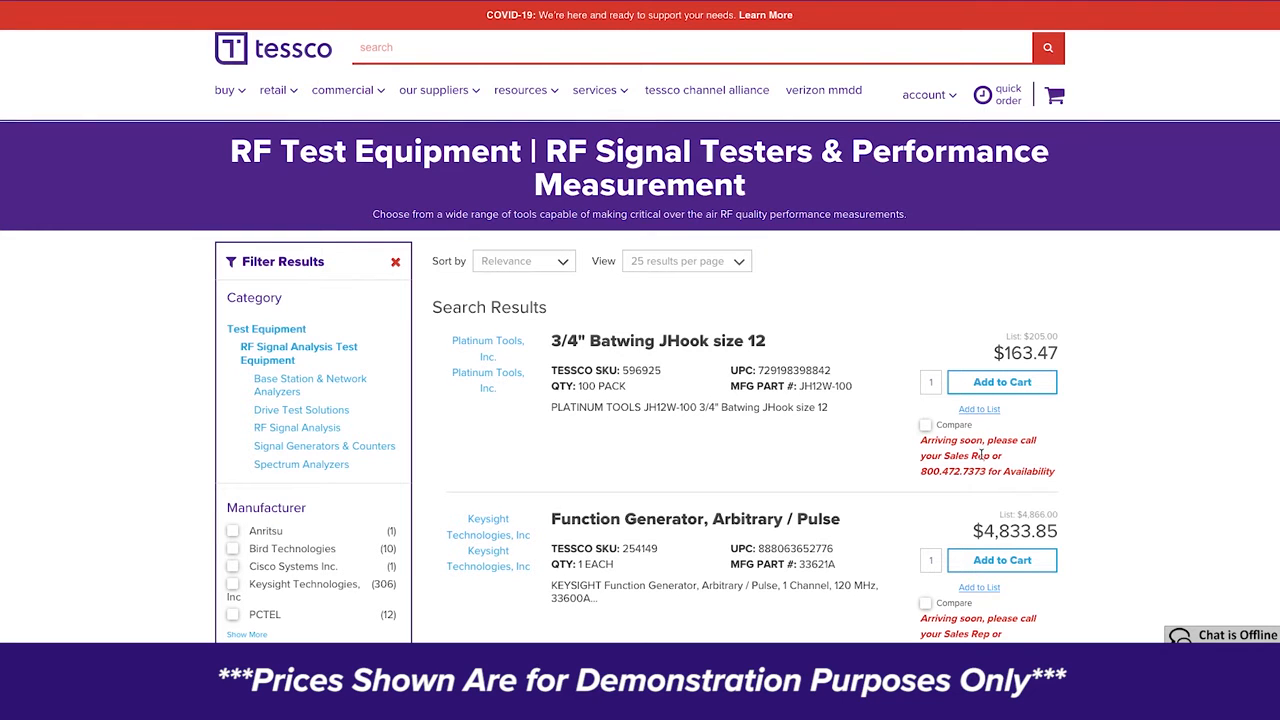
Add one MIMO Site Survey Battery Pack to the cart and dismiss the confirmation
scroll(981, 456, "down", 3)
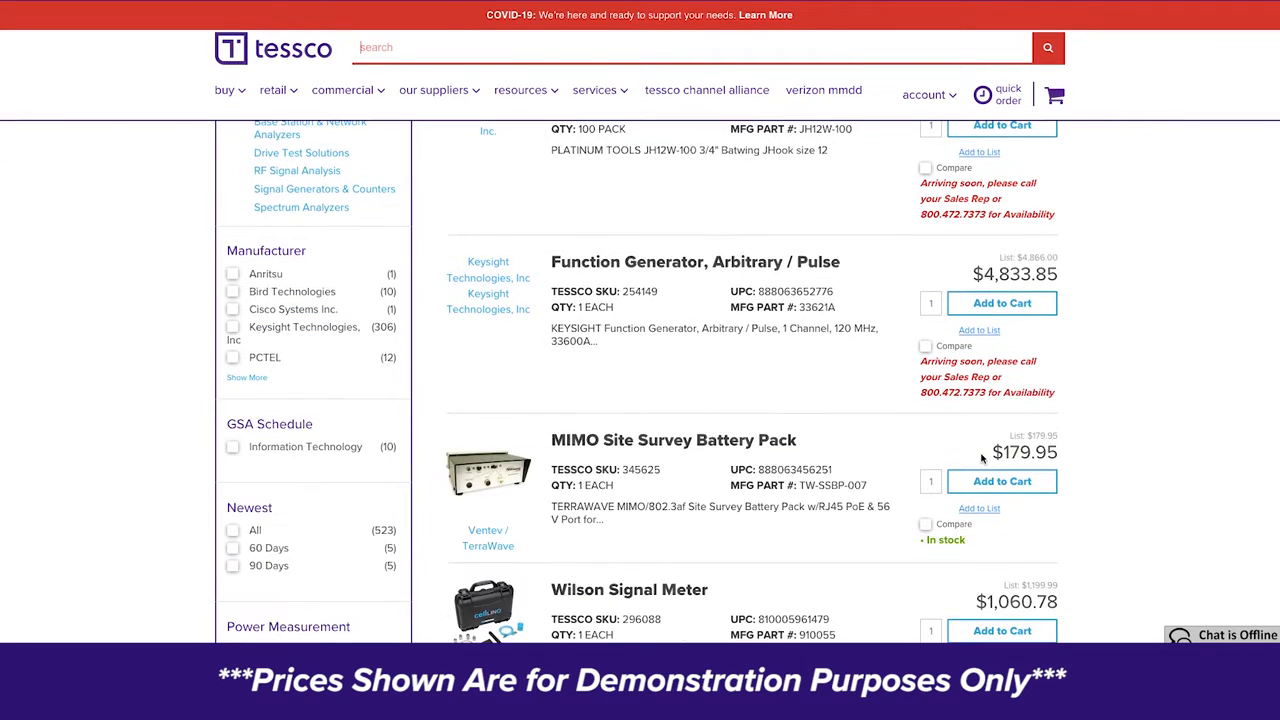
scroll(981, 456, "down", 1)
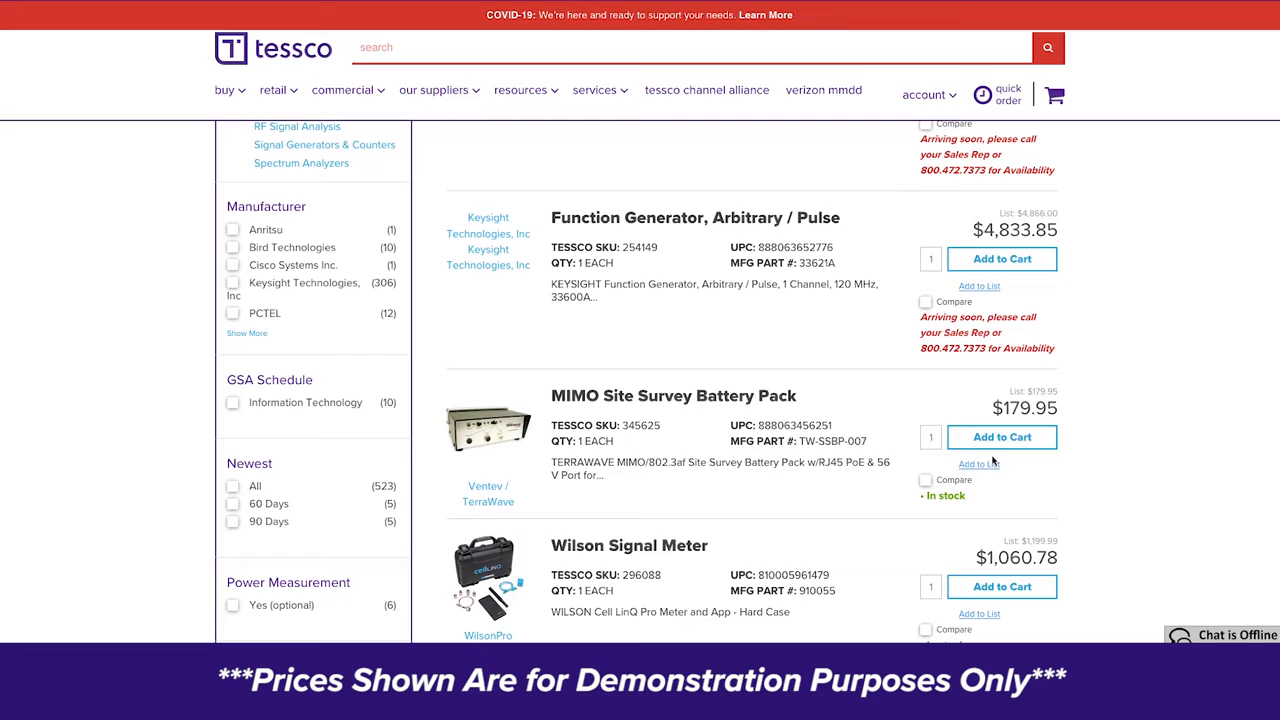
left_click(997, 442)
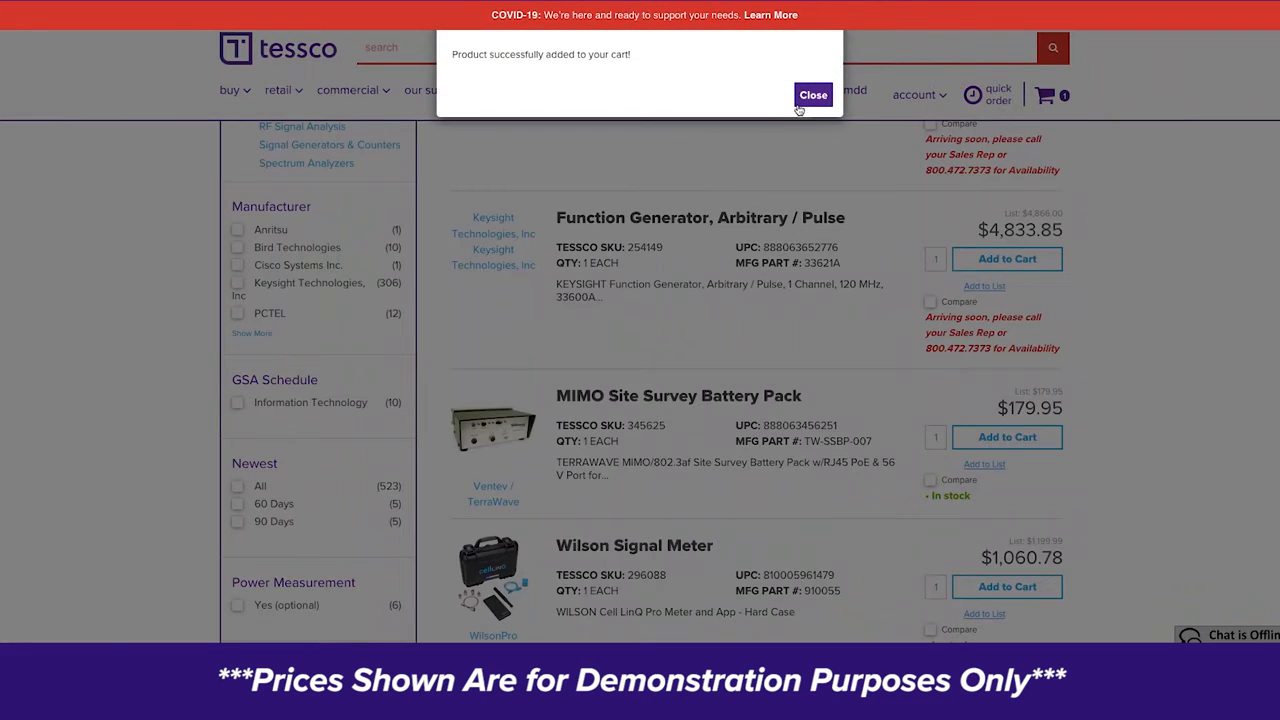
left_click(806, 100)
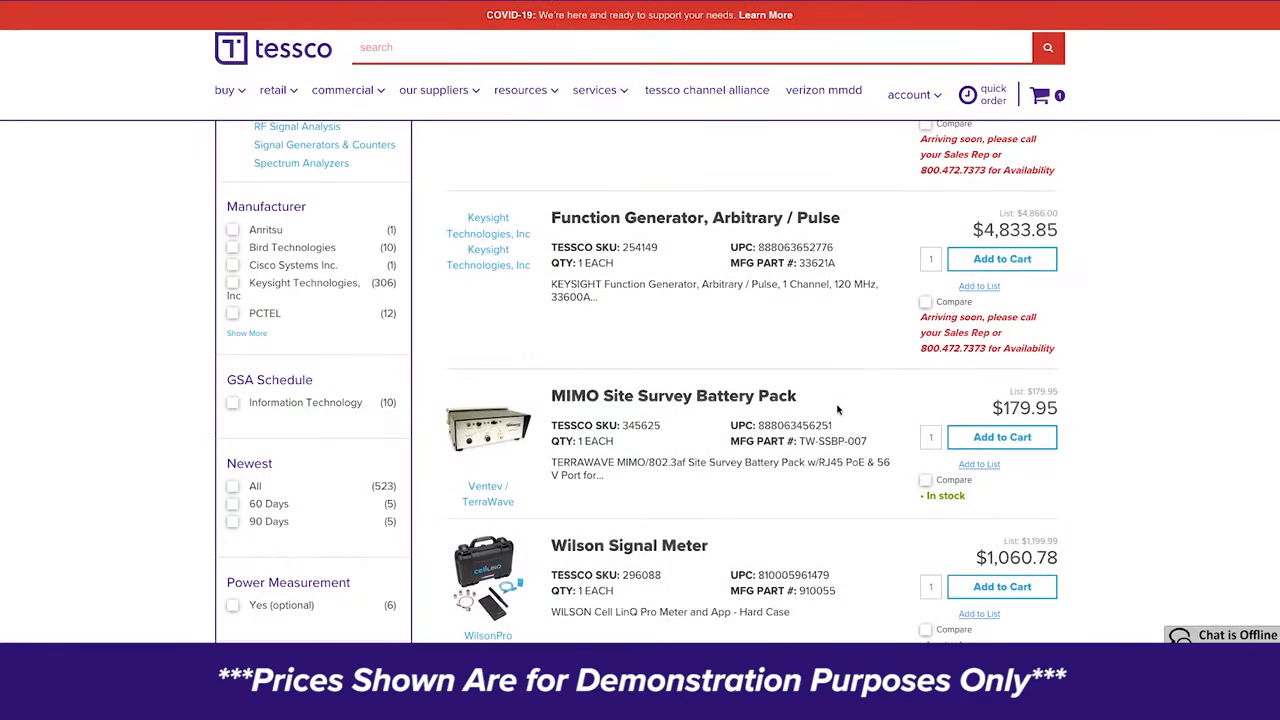
Add one Wilson Signal Meter with the hard case (SKU 296088) to the cart and dismiss the confirmation
scroll(830, 460, "down", 1)
left_click(1013, 541)
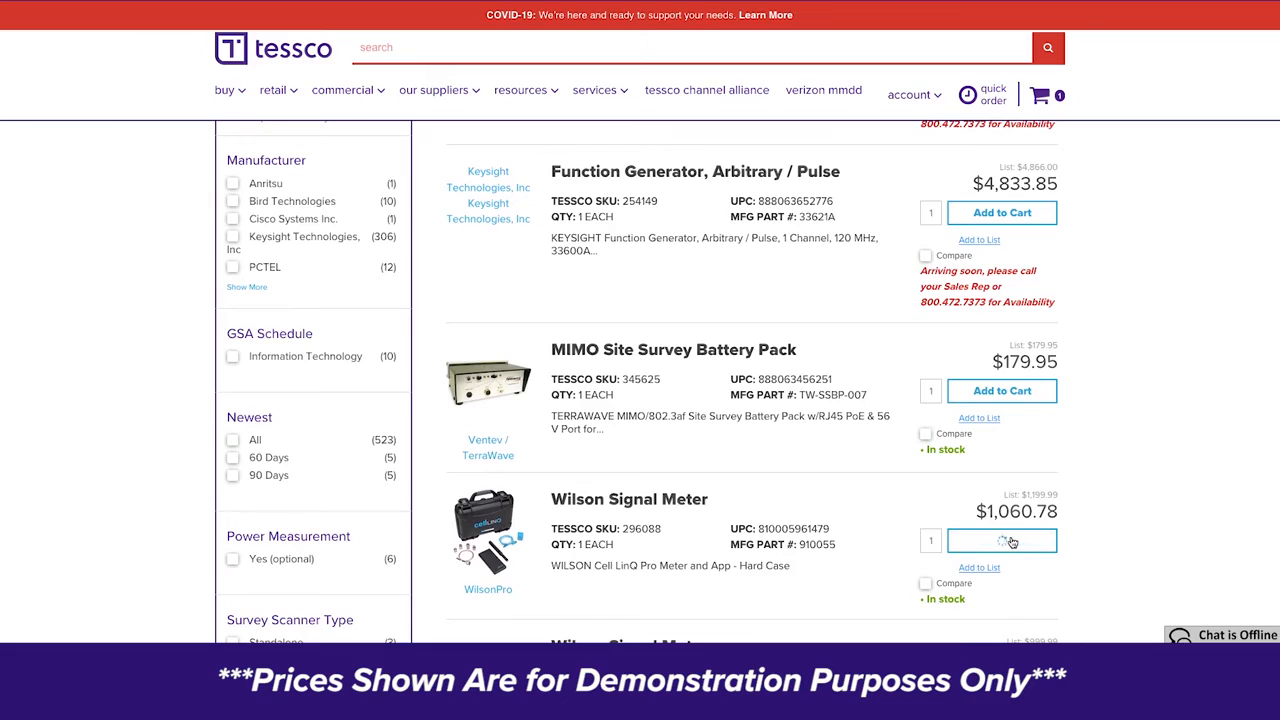
scroll(843, 473, "down", 1)
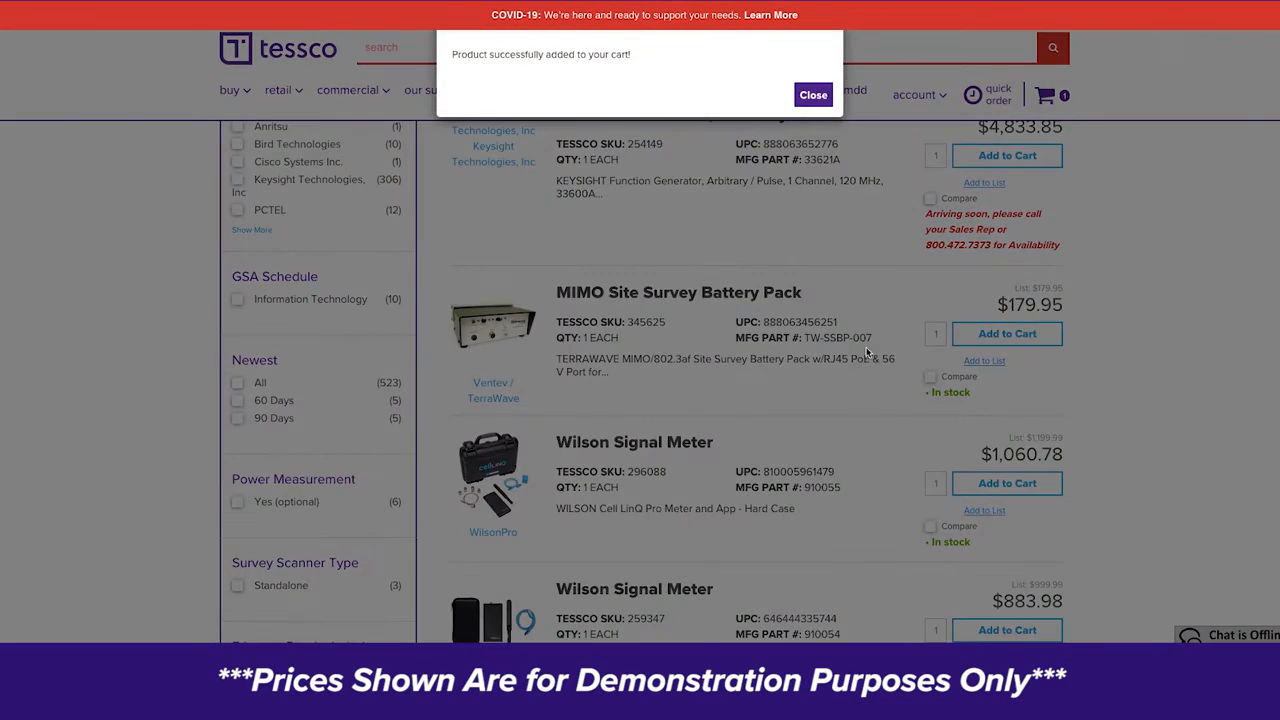
left_click(808, 99)
Add one N9340B 3 GHz Tracking Generator to the cart and dismiss the confirmation
scroll(901, 516, "down", 1)
scroll(901, 516, "down", 6)
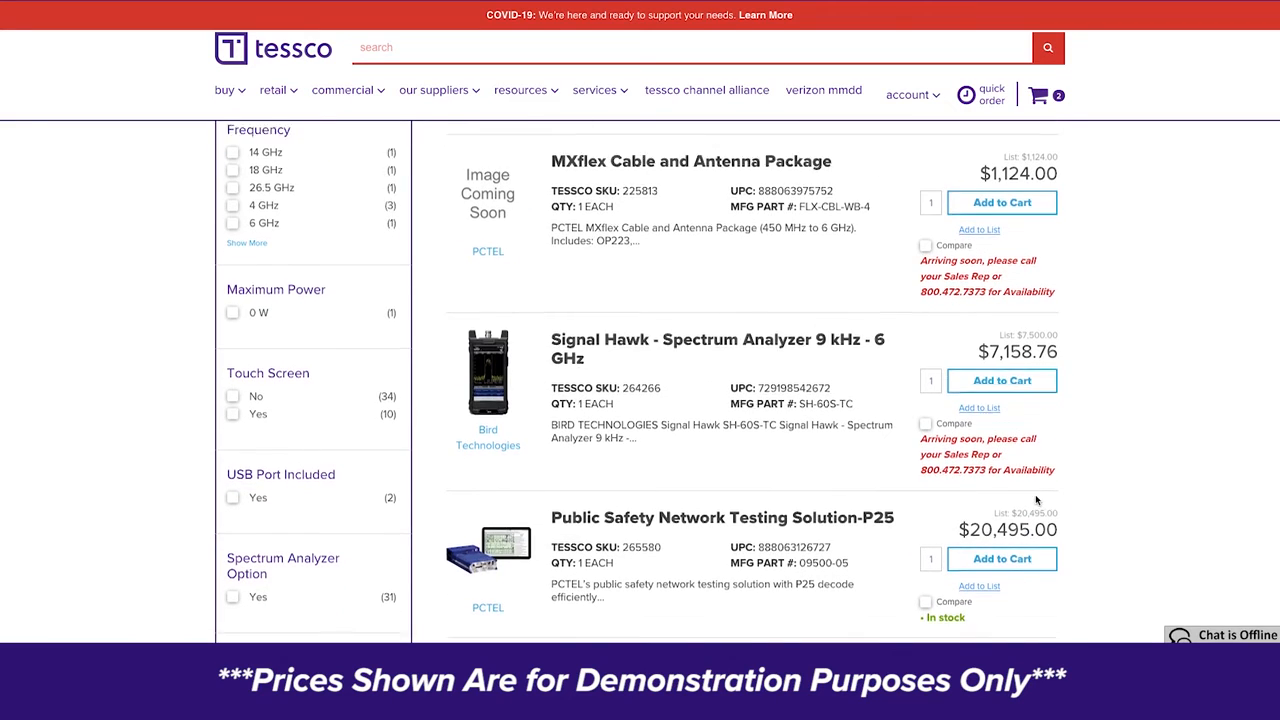
scroll(1007, 420, "down", 3)
left_click(1007, 420)
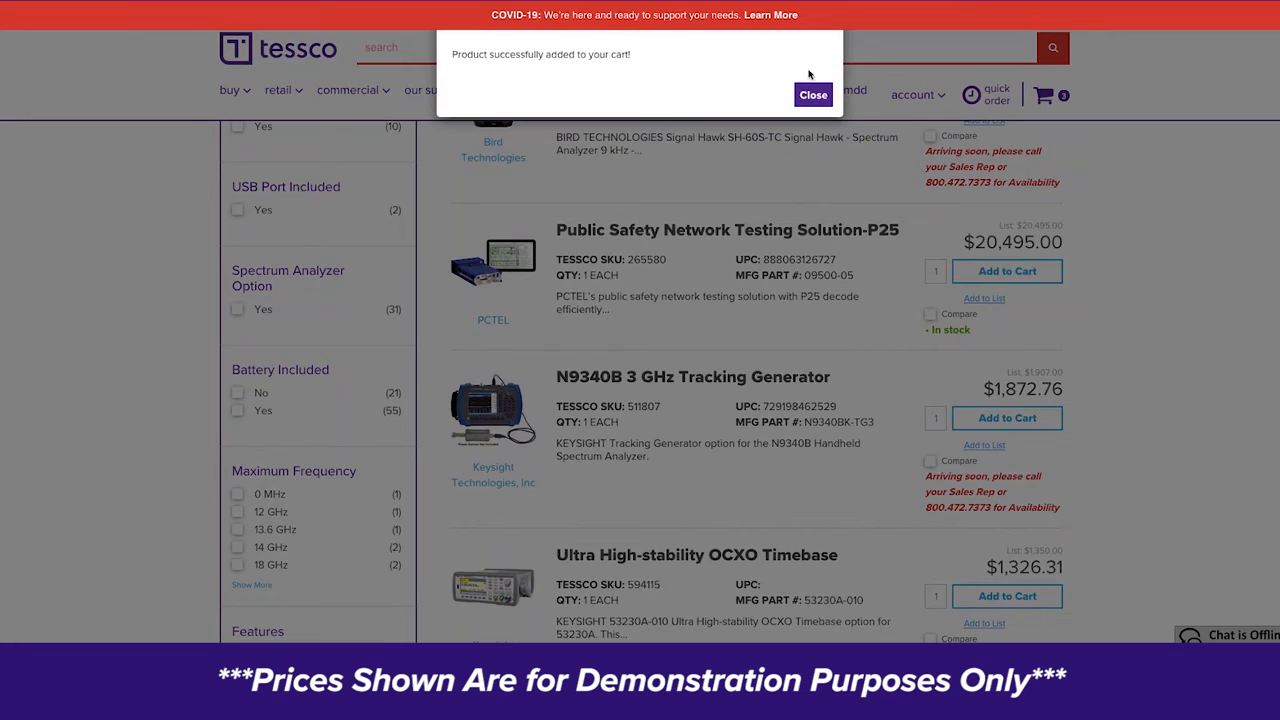
left_click(813, 87)
Open the Quick Order page and collapse the survey about the new cart experience
scroll(833, 278, "up", 1)
scroll(833, 278, "up", 6)
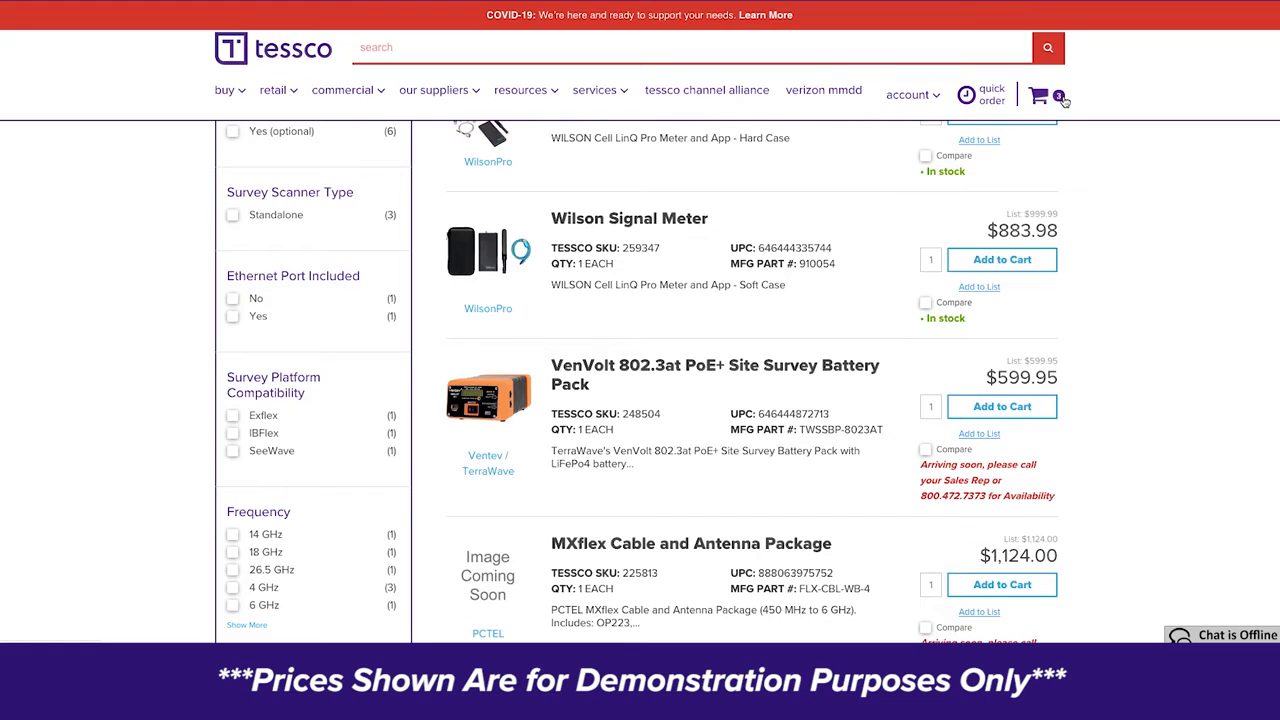
left_click(991, 98)
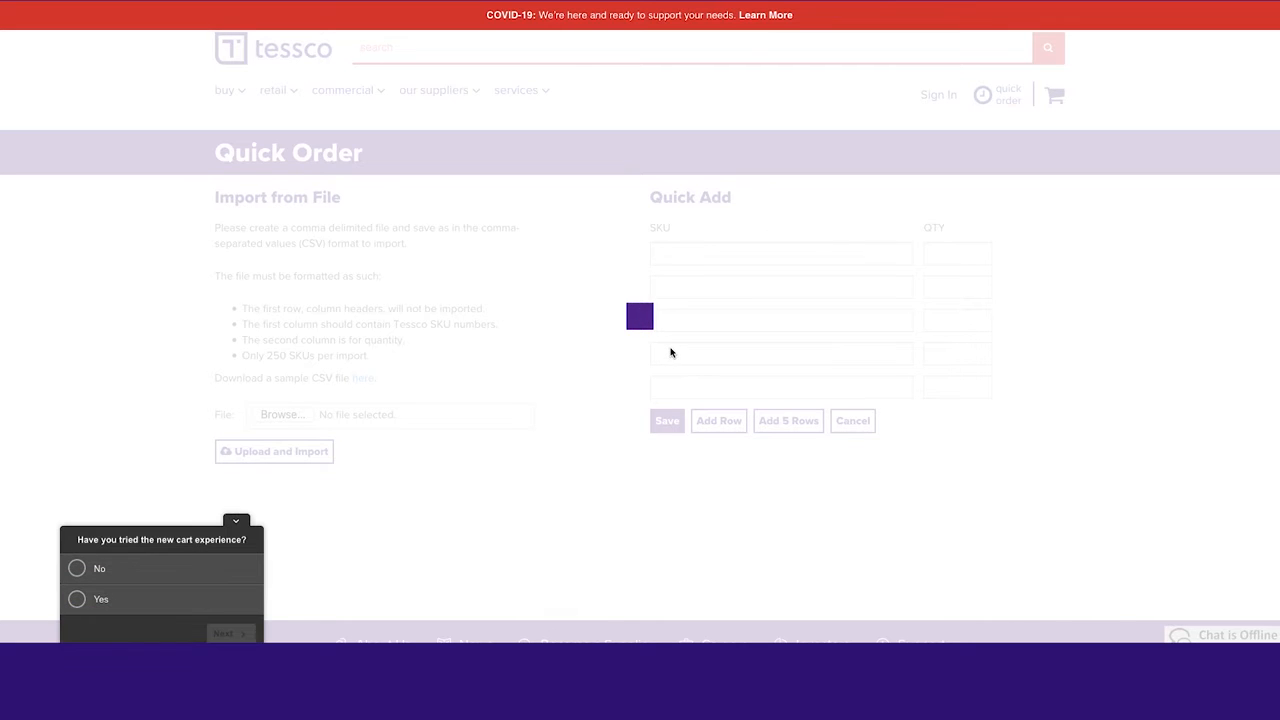
left_click(235, 522)
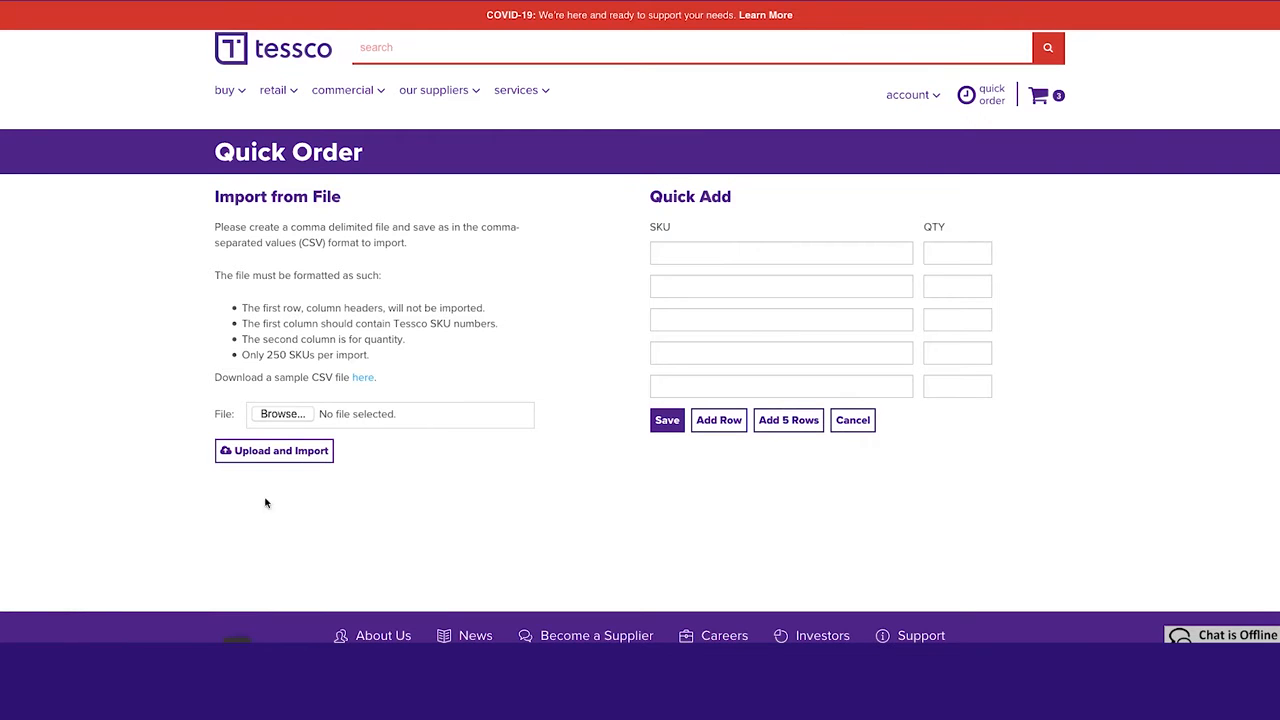
Quick-add SKU 14515 with a quantity of 10 to the cart and save the entry
left_click(794, 255)
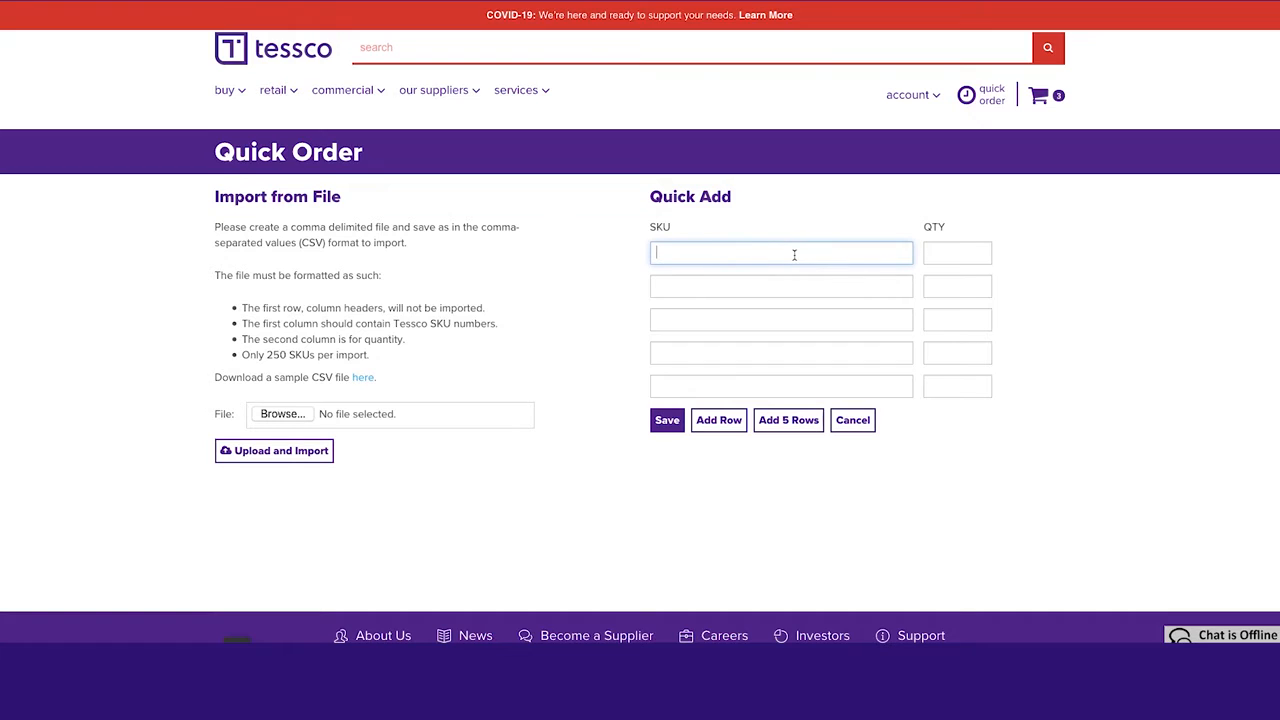
type("14515")
left_click(977, 250)
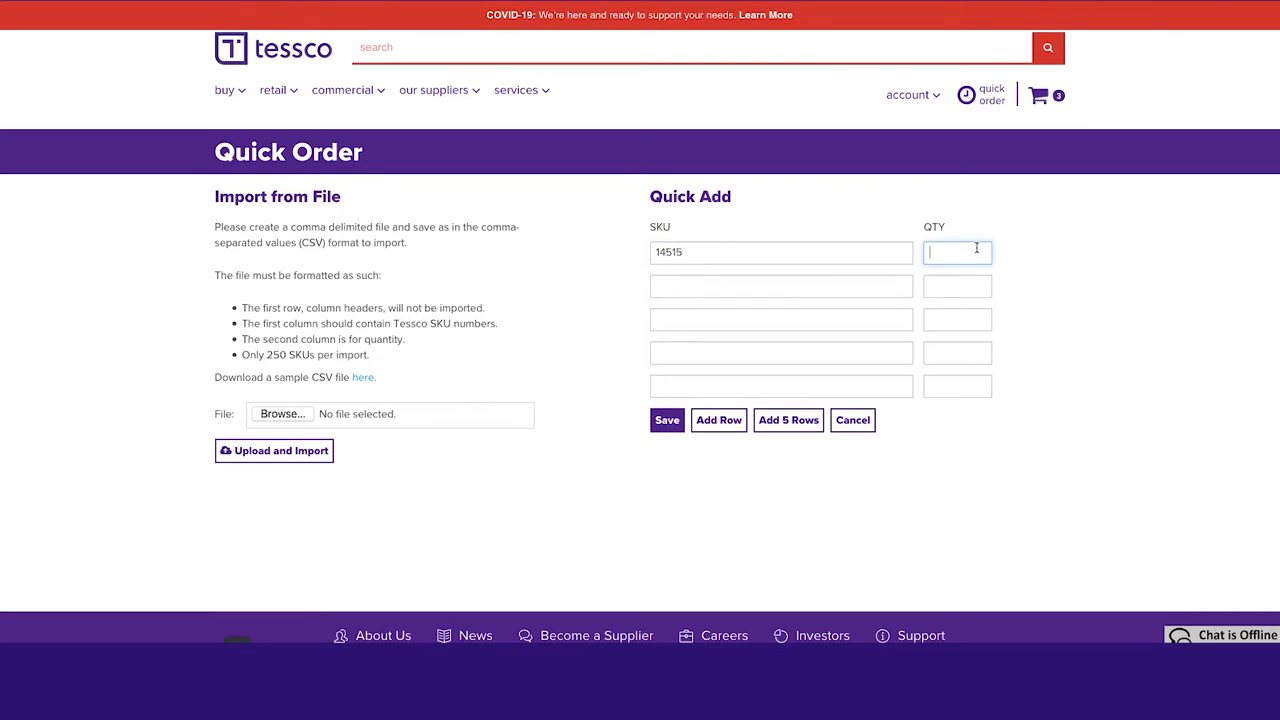
type("10")
left_click(667, 420)
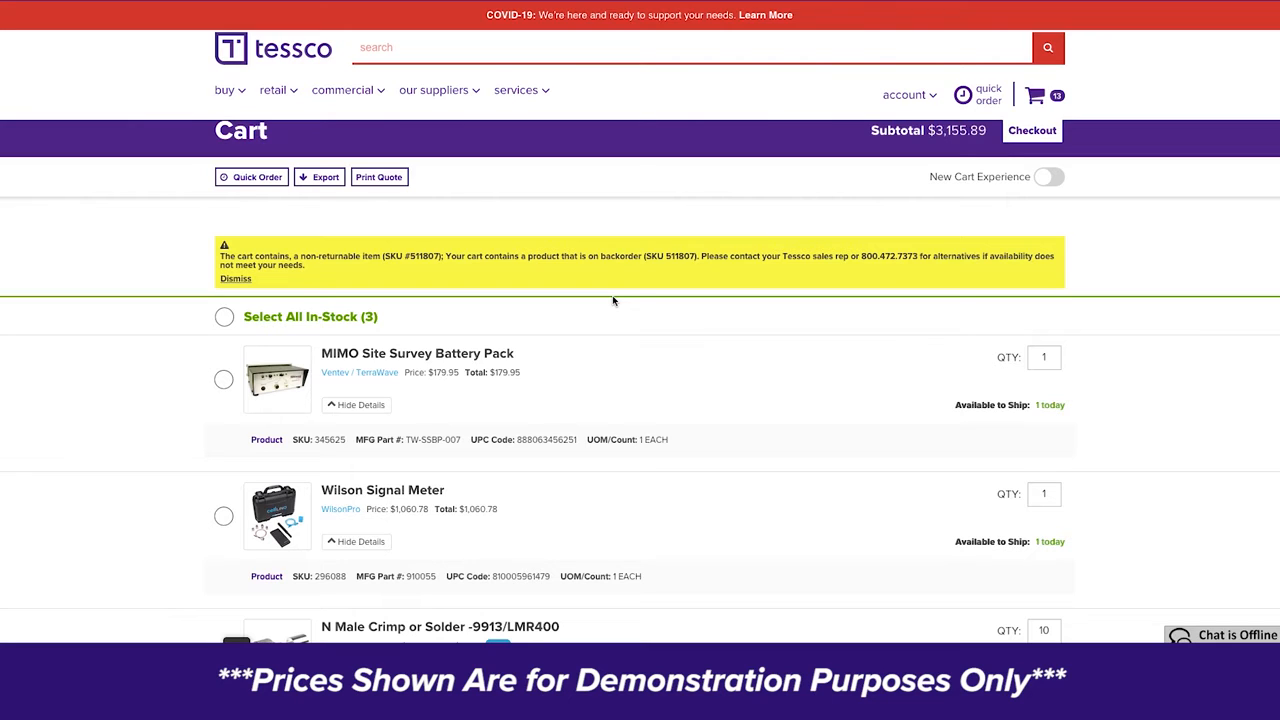
Review the in-stock and backordered items in the cart along with their shipping availability
scroll(613, 301, "down", 1)
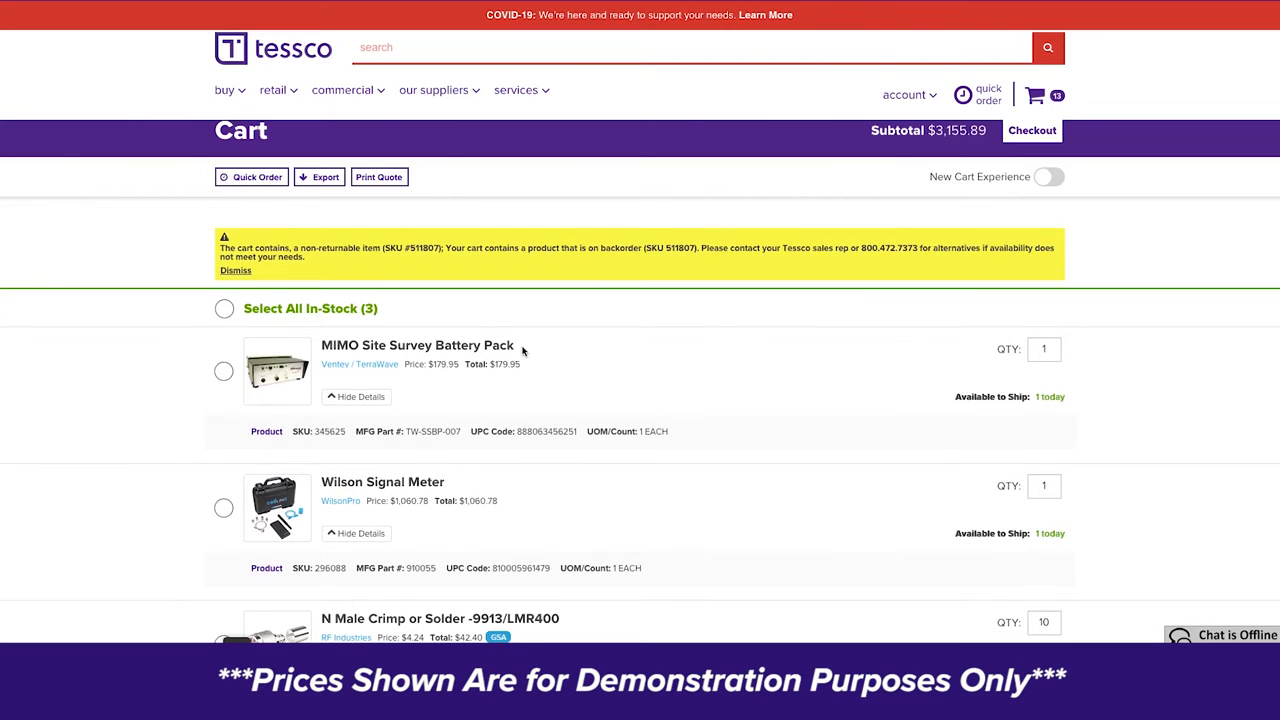
scroll(522, 351, "down", 1)
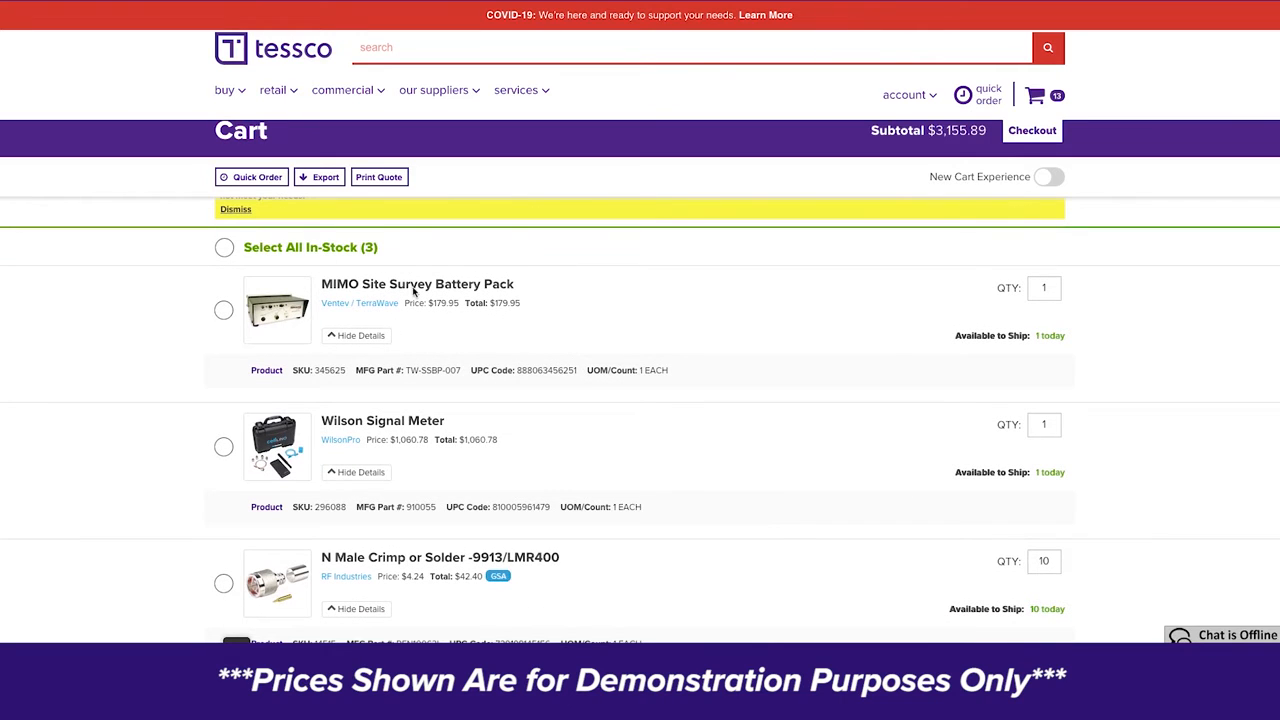
scroll(500, 334, "down", 5)
scroll(465, 397, "down", 1)
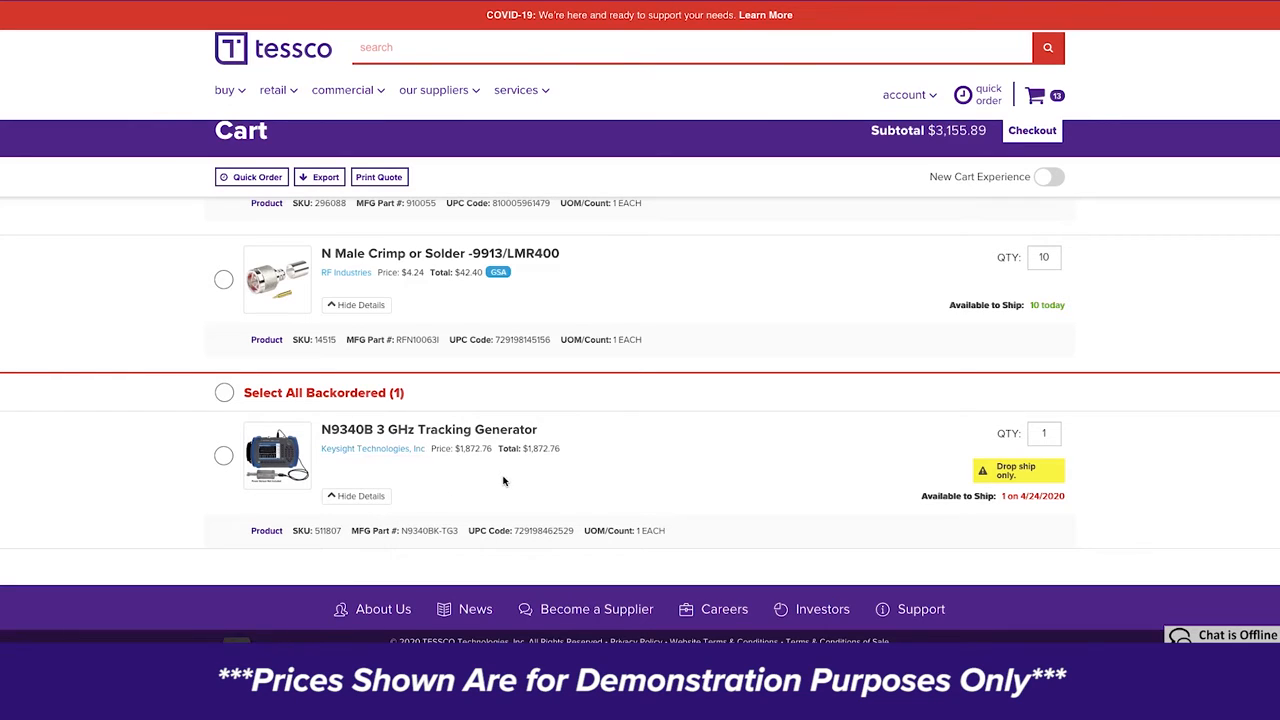
scroll(495, 453, "up", 5)
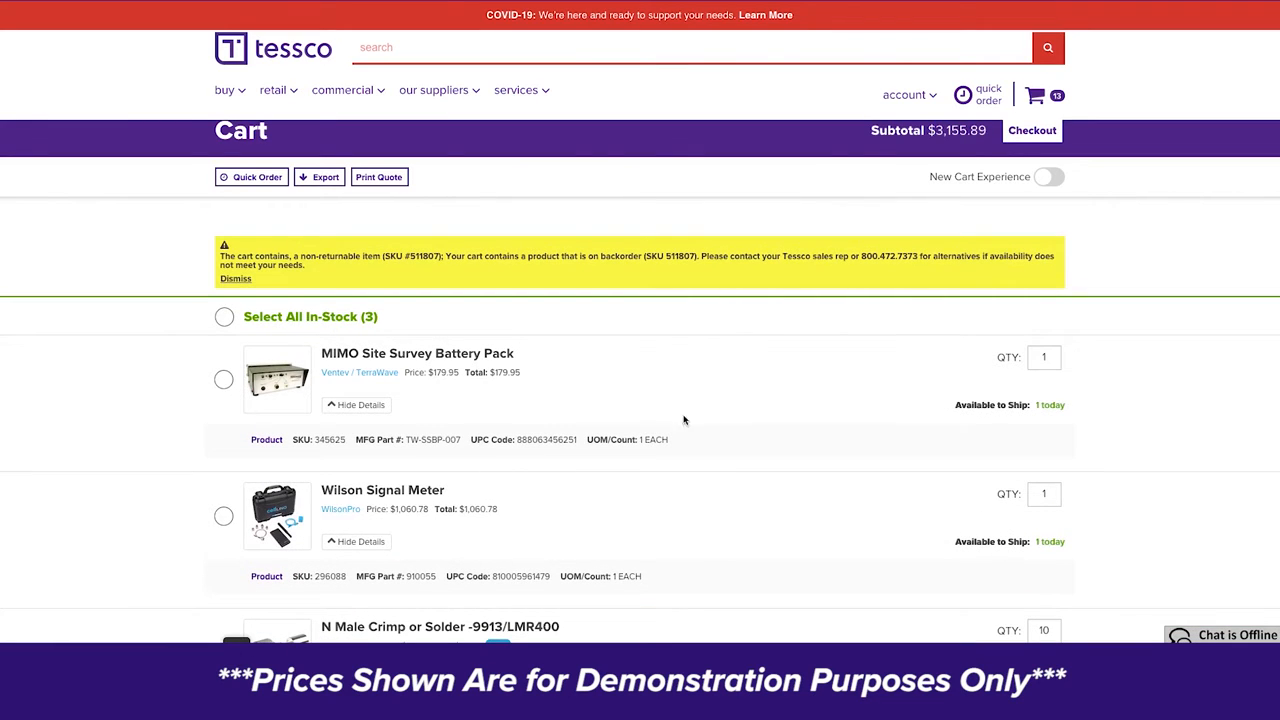
Turn on the New Cart Experience and review the cart items in the new layout
left_click(1050, 180)
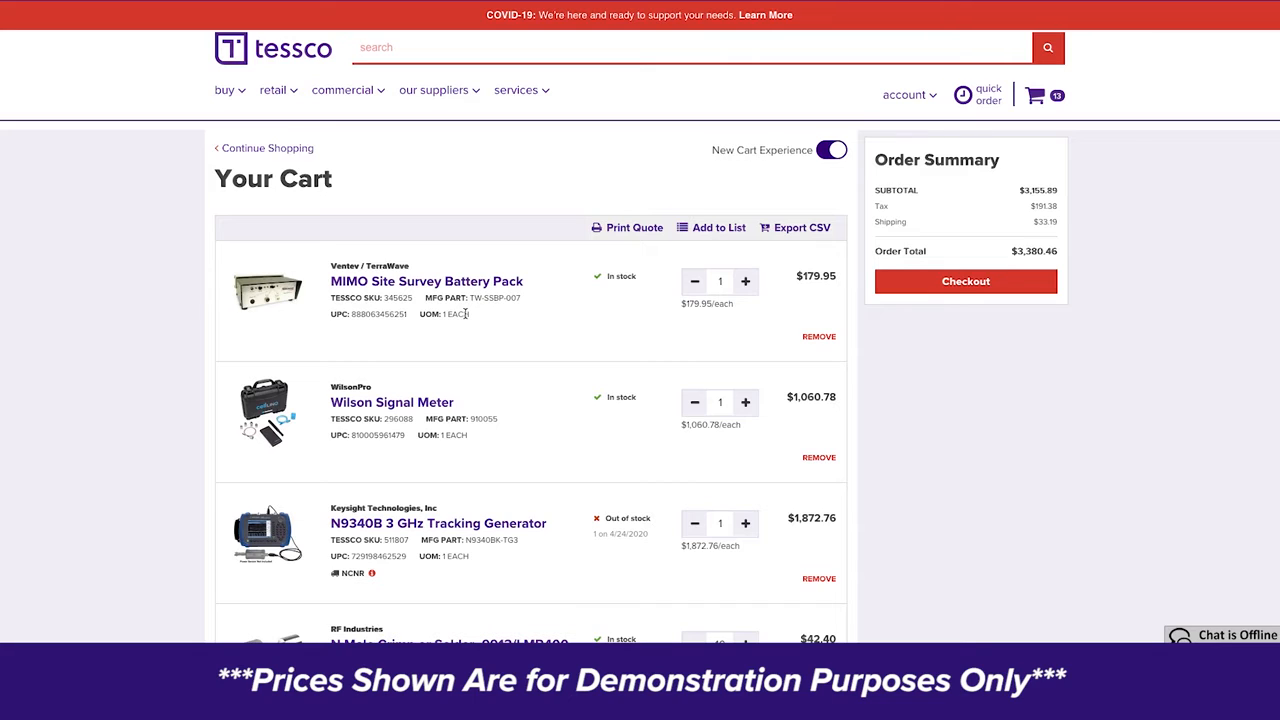
scroll(465, 315, "down", 1)
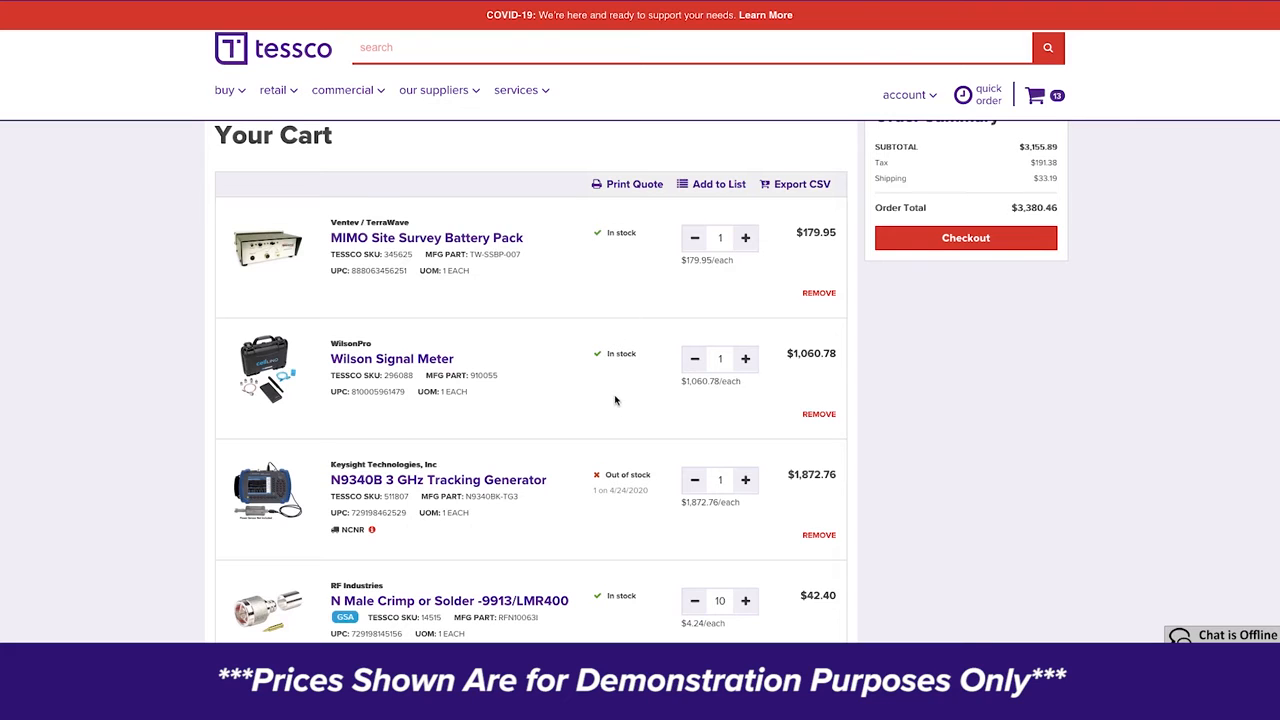
scroll(615, 405, "down", 1)
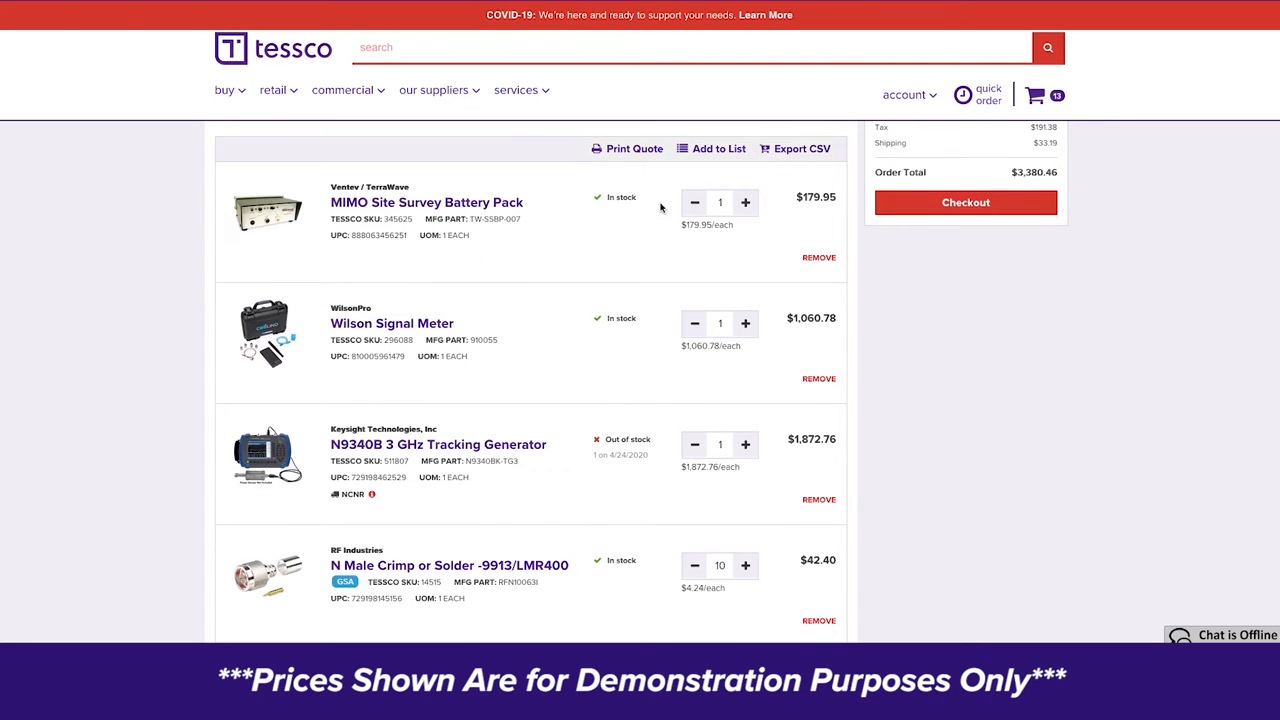
scroll(492, 424, "down", 1)
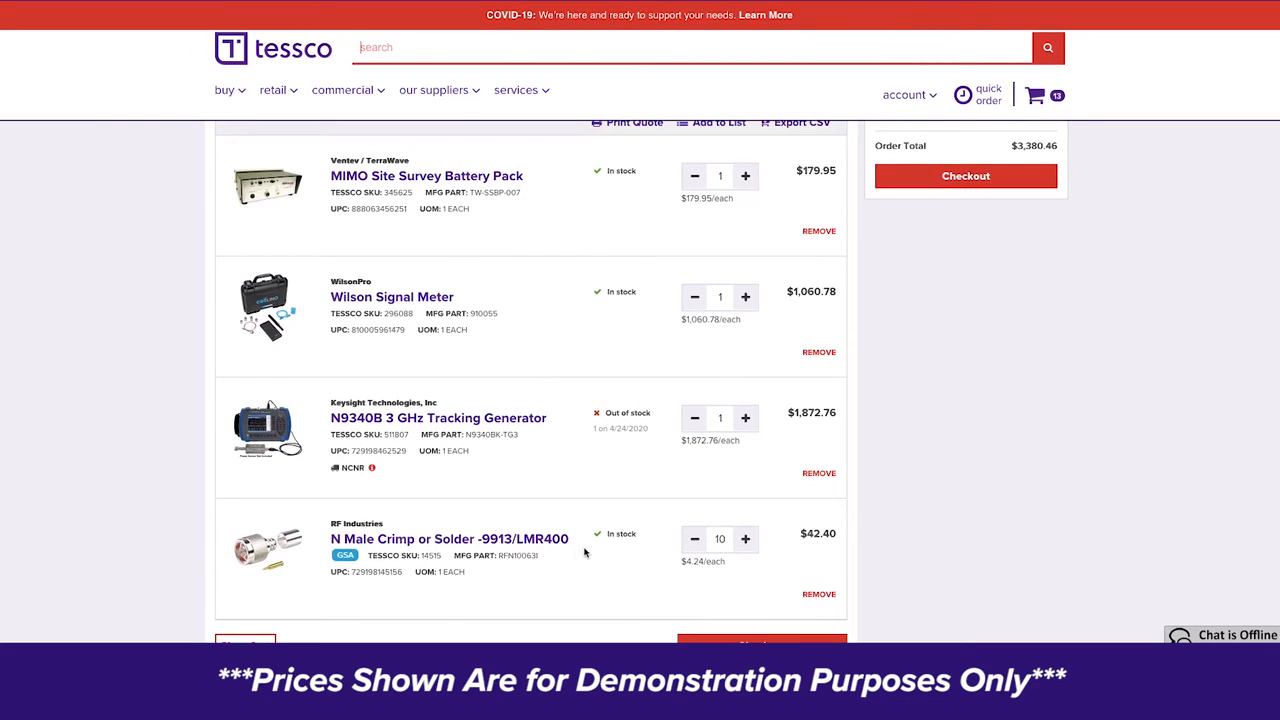
scroll(577, 541, "down", 1)
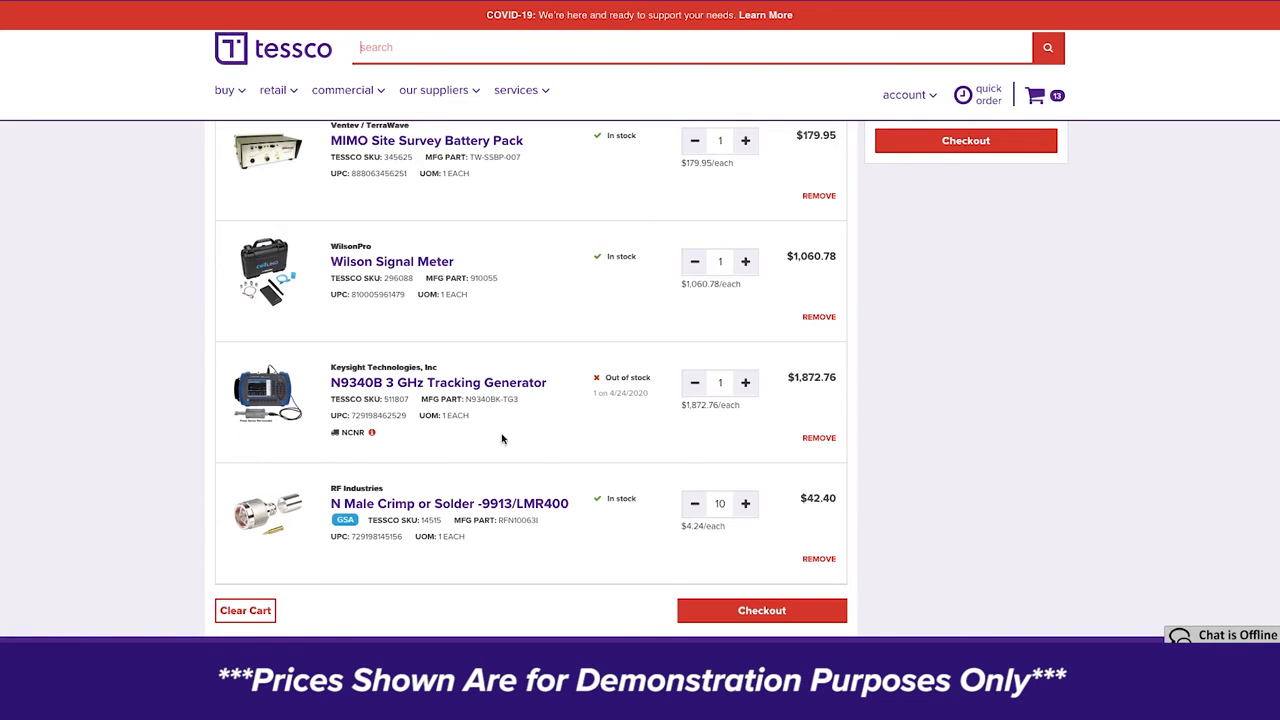
Generate the cart's printable quotation and review its contents without sending it to the printer
mouse_move(335, 438)
scroll(565, 462, "up", 1)
scroll(565, 462, "up", 2)
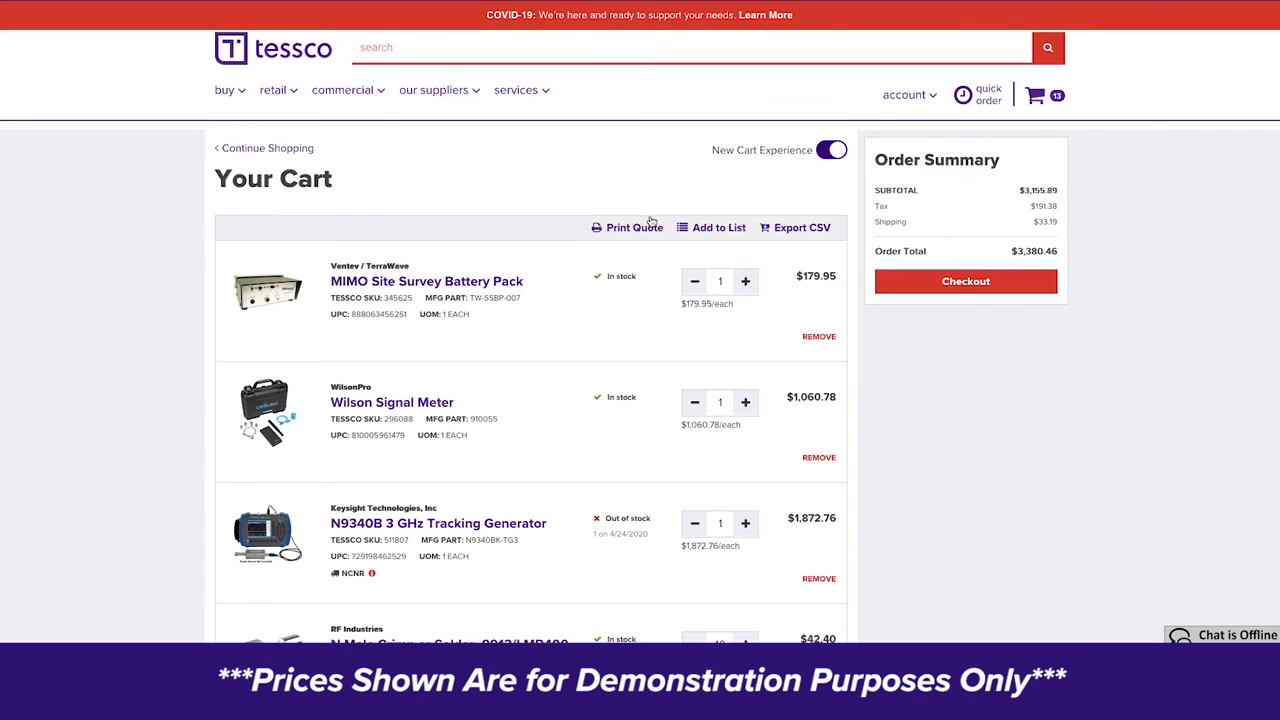
left_click(636, 227)
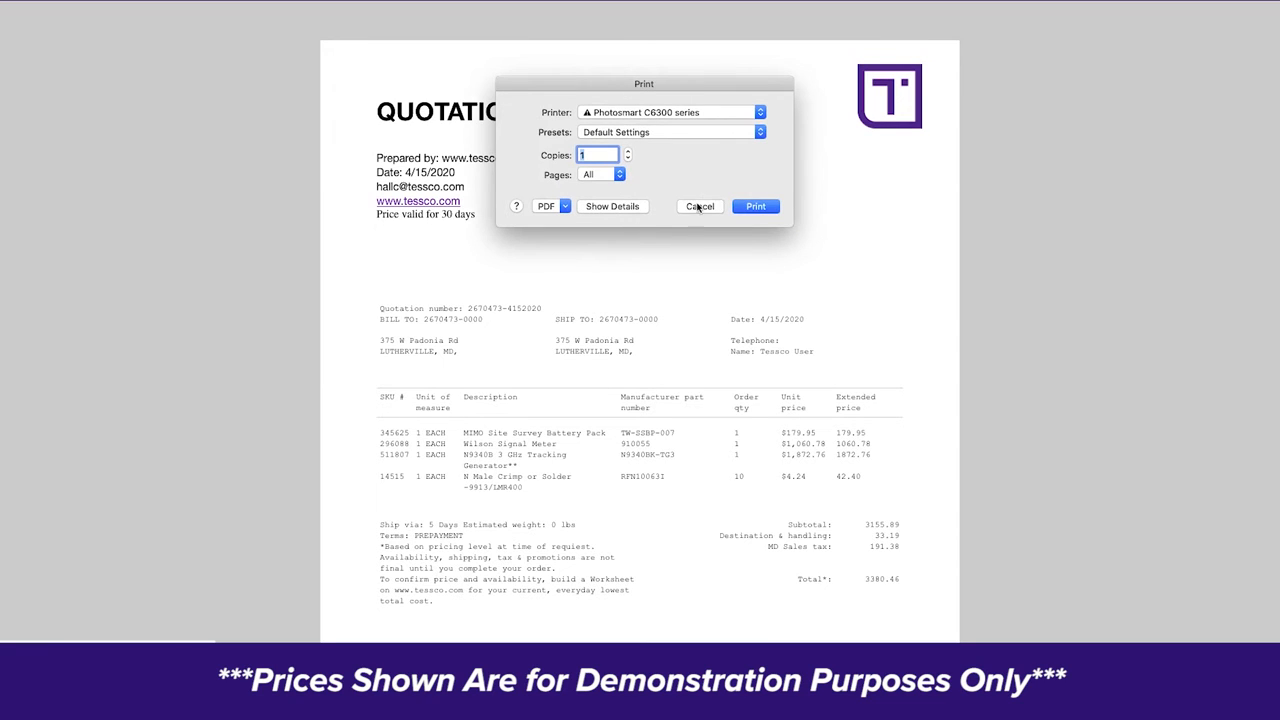
left_click(698, 206)
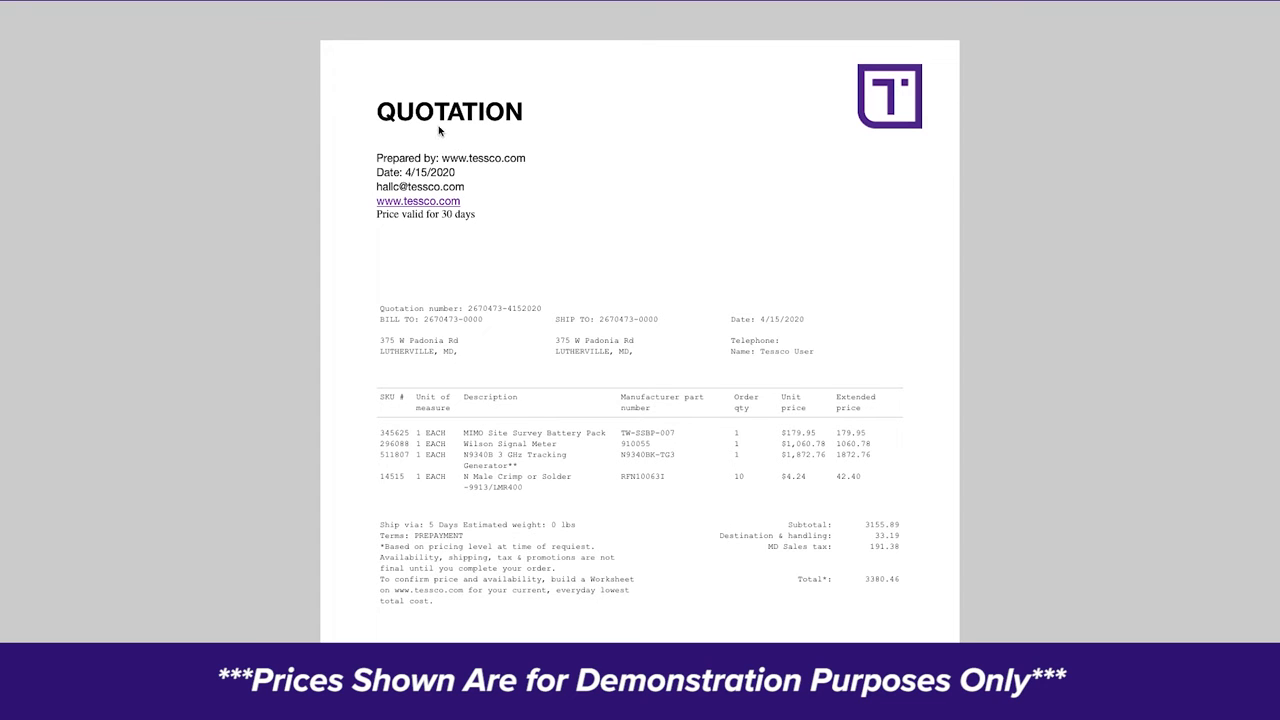
scroll(571, 223, "down", 3)
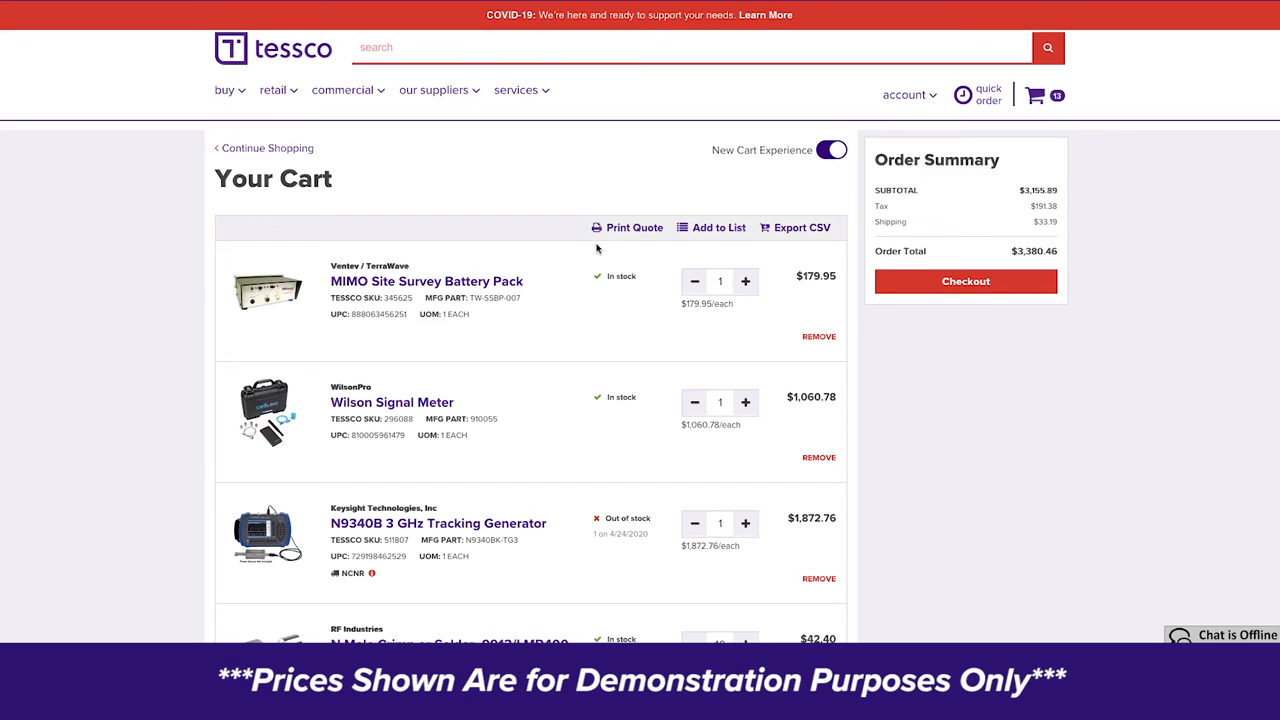
Save the cart items to a new list named "Demo List" and close the list pop-up
left_click(722, 230)
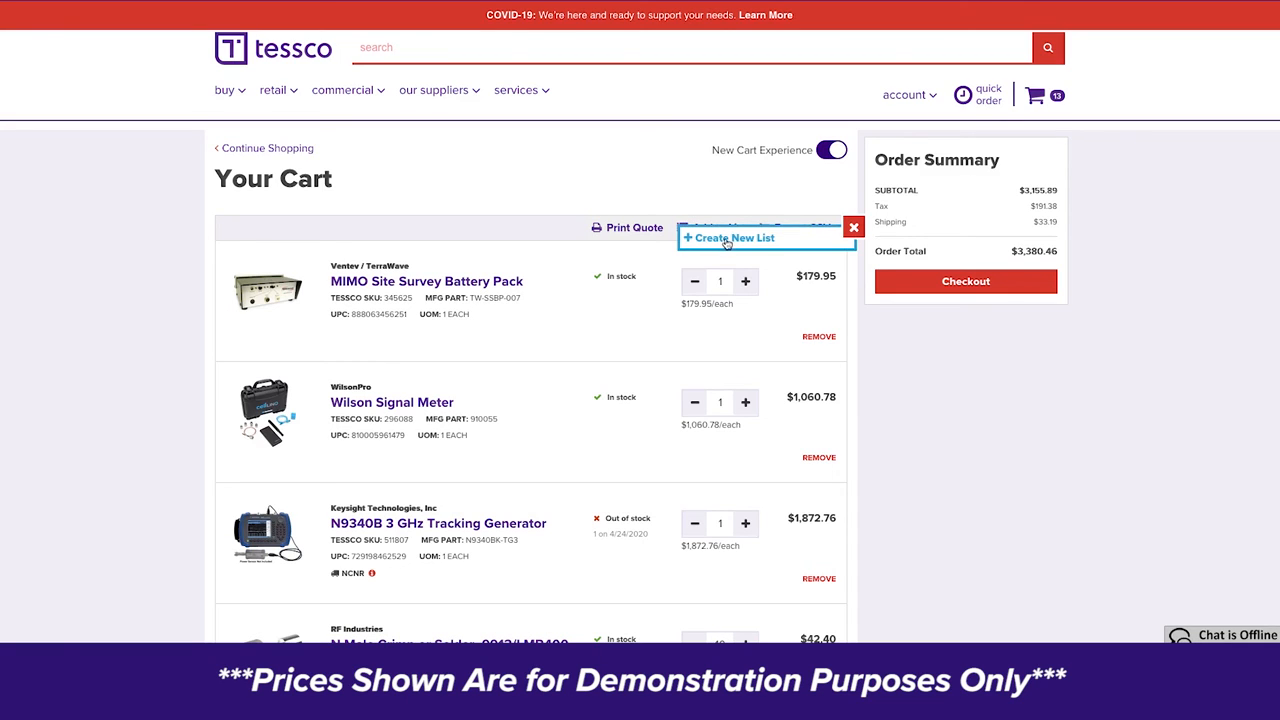
left_click(746, 245)
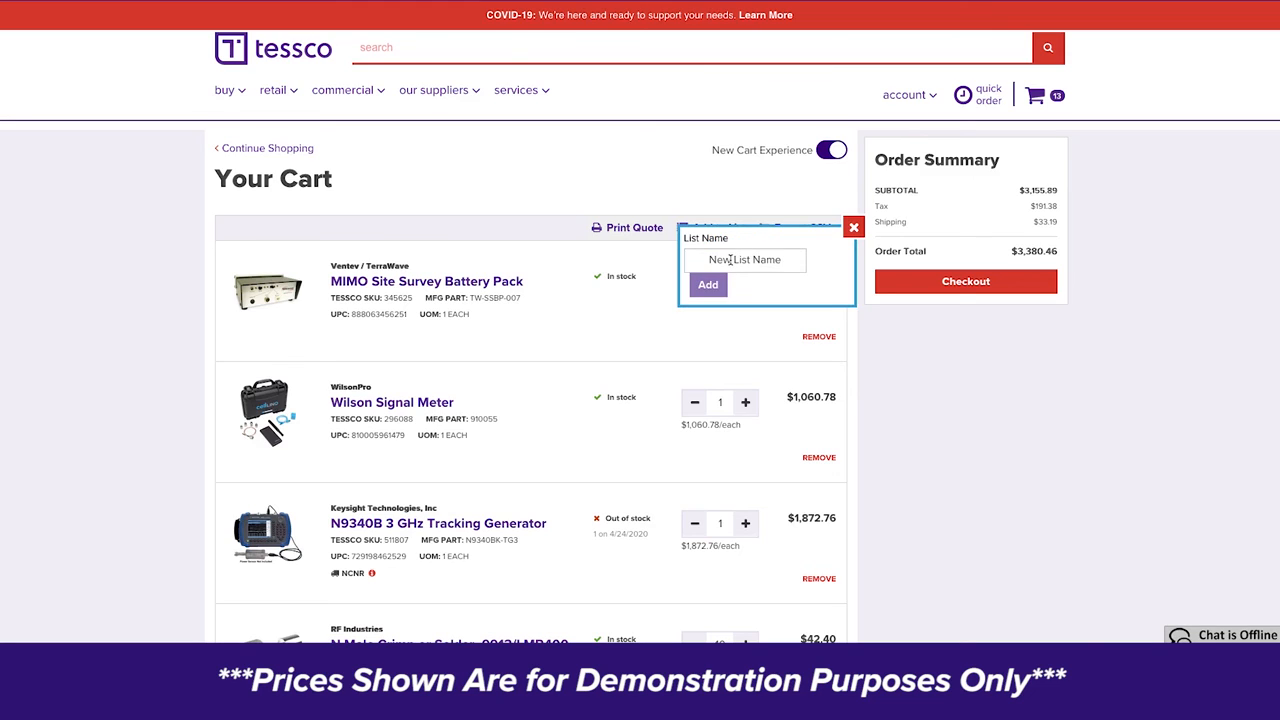
left_click(731, 259)
type("Demo List")
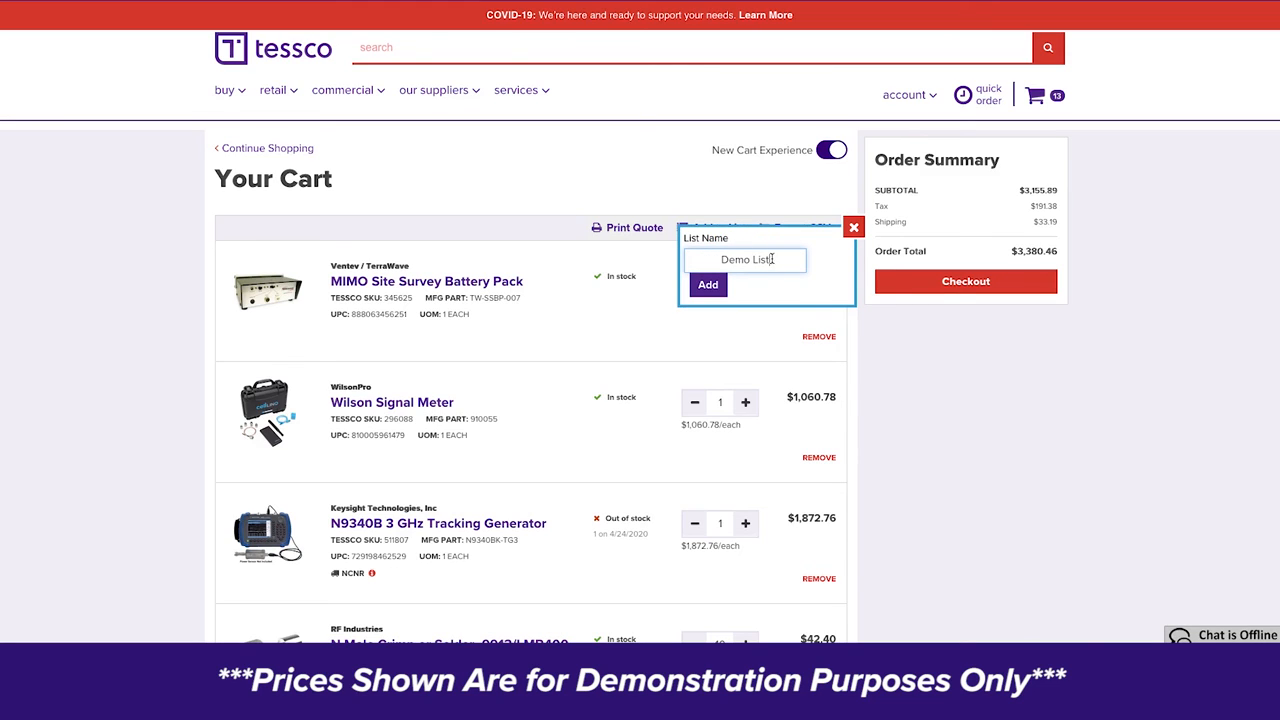
left_click(712, 288)
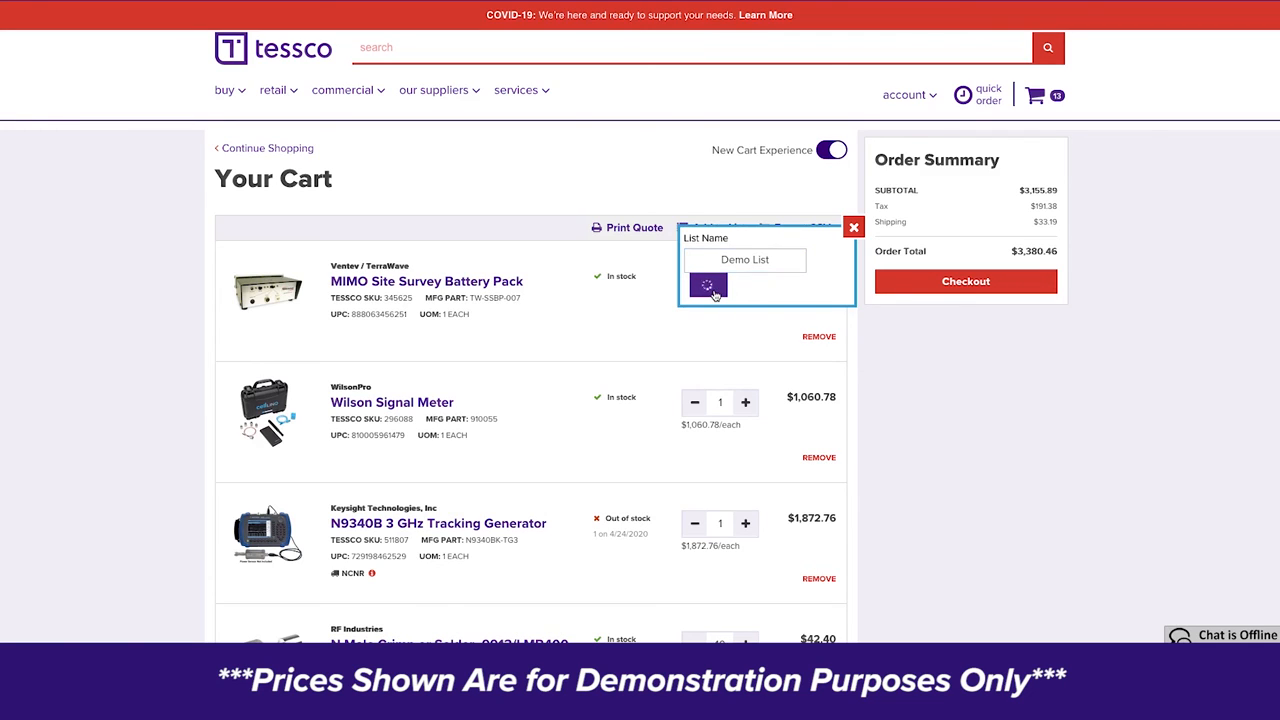
left_click(860, 232)
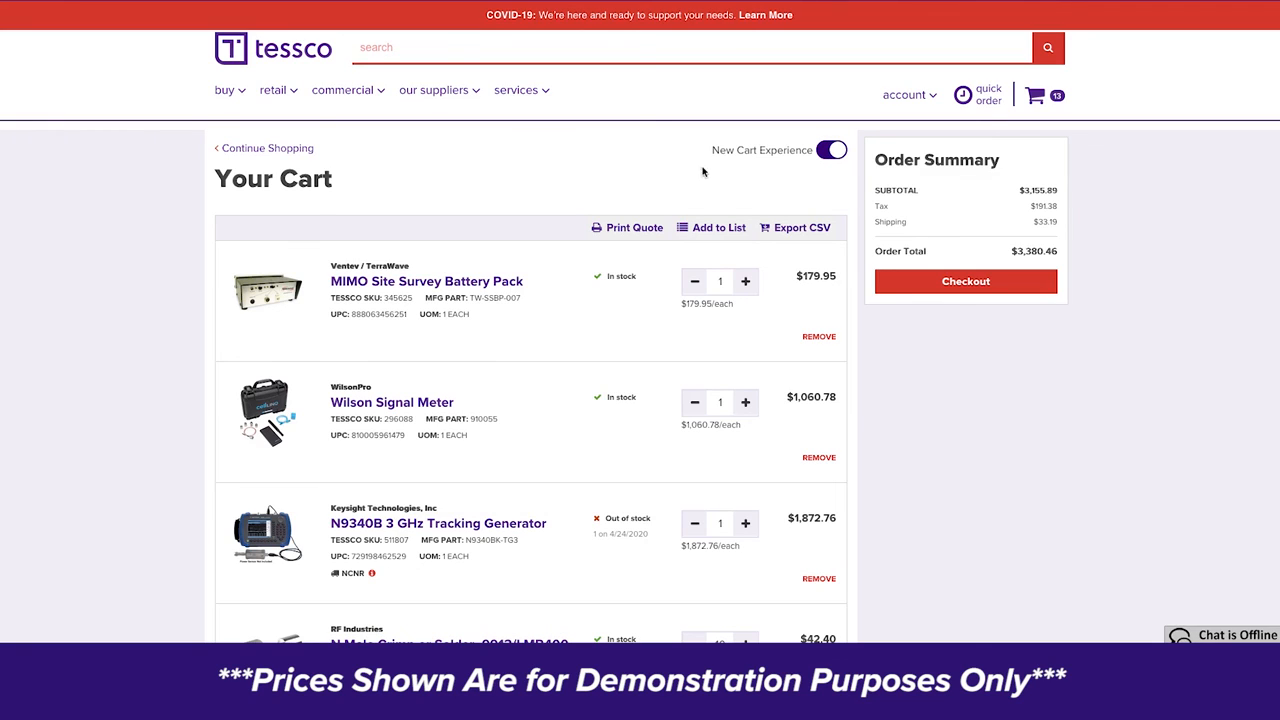
Open the account's saved lists and review the items, quantities and availability in Demo List
left_click(905, 100)
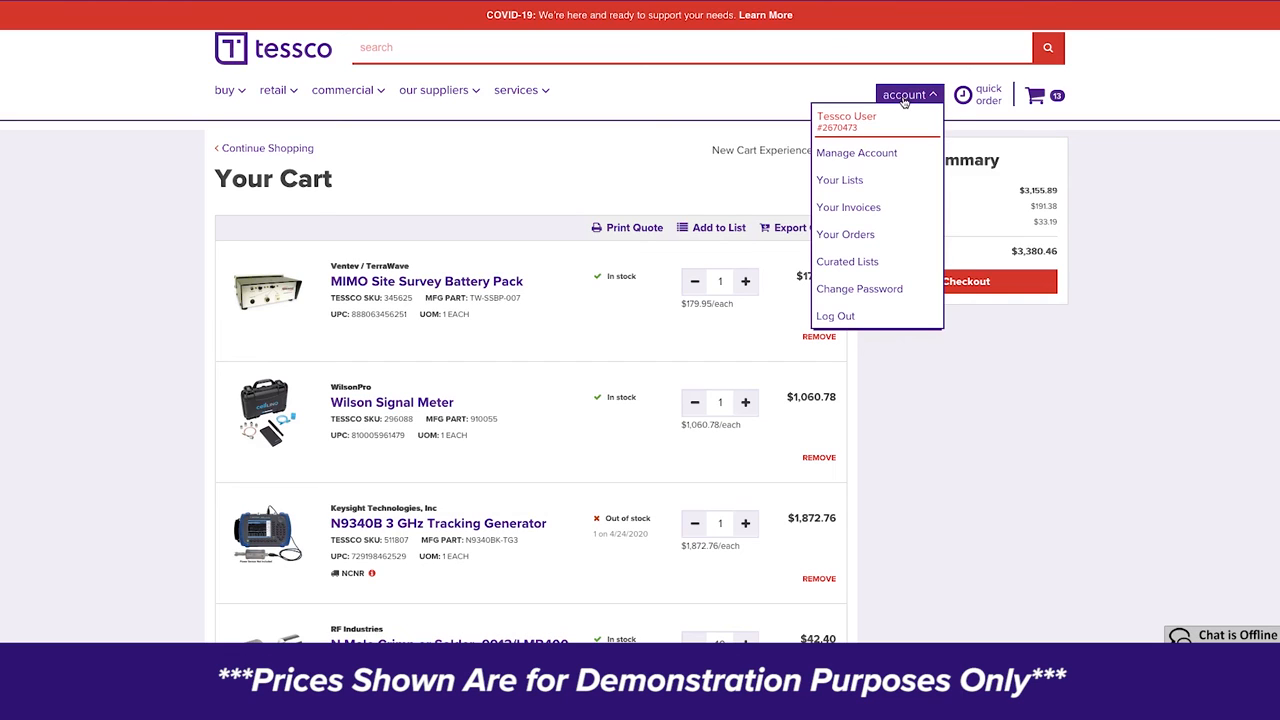
left_click(840, 180)
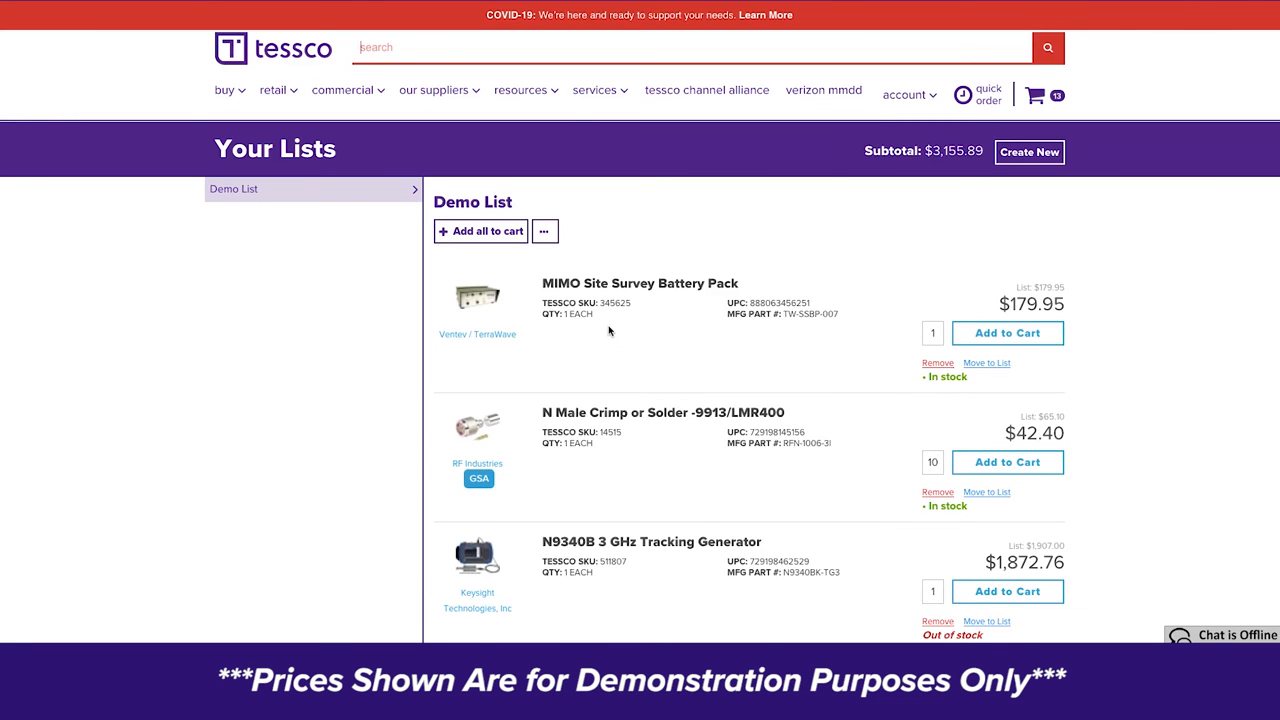
scroll(607, 340, "down", 1)
scroll(608, 331, "up", 1)
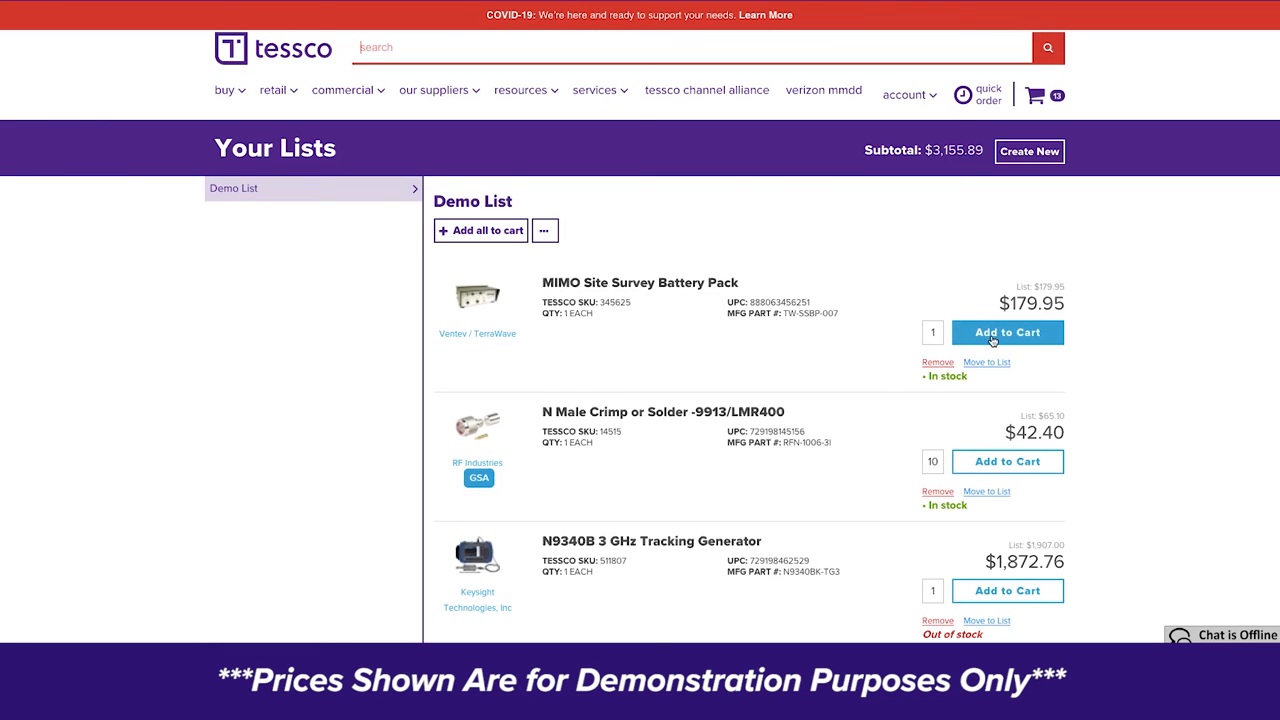
scroll(993, 345, "down", 1)
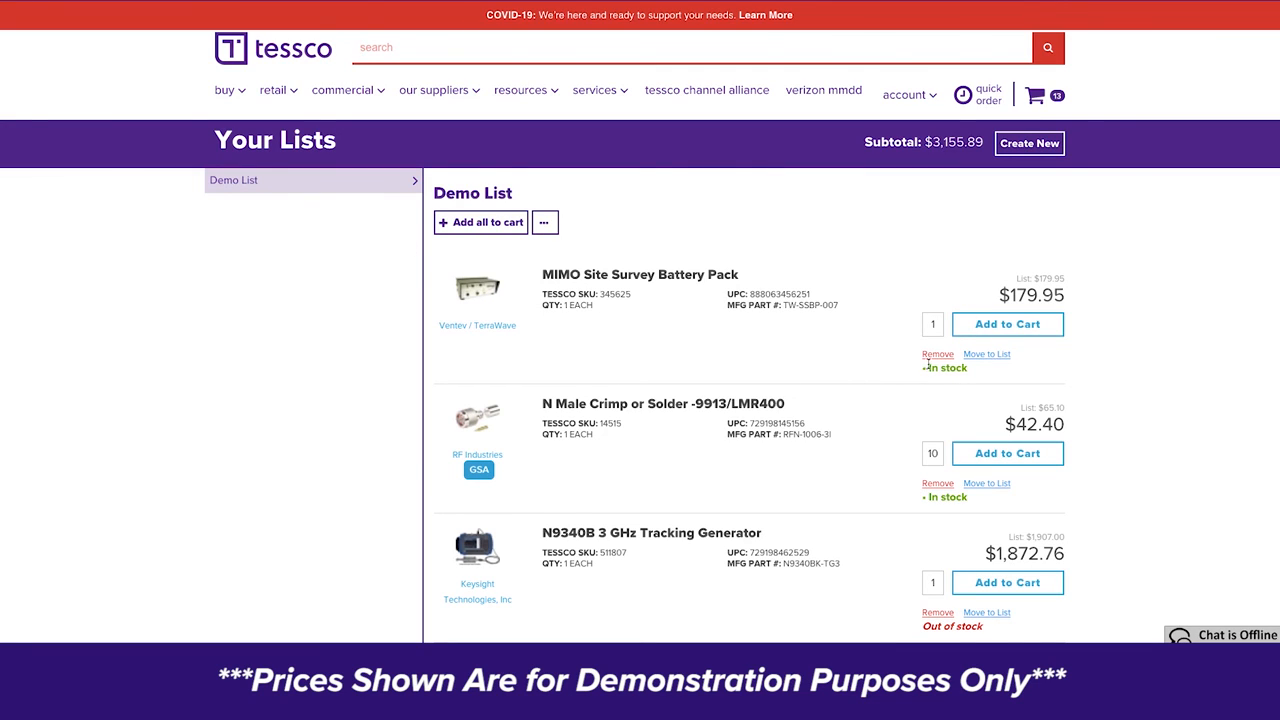
scroll(794, 387, "down", 1)
scroll(793, 382, "down", 1)
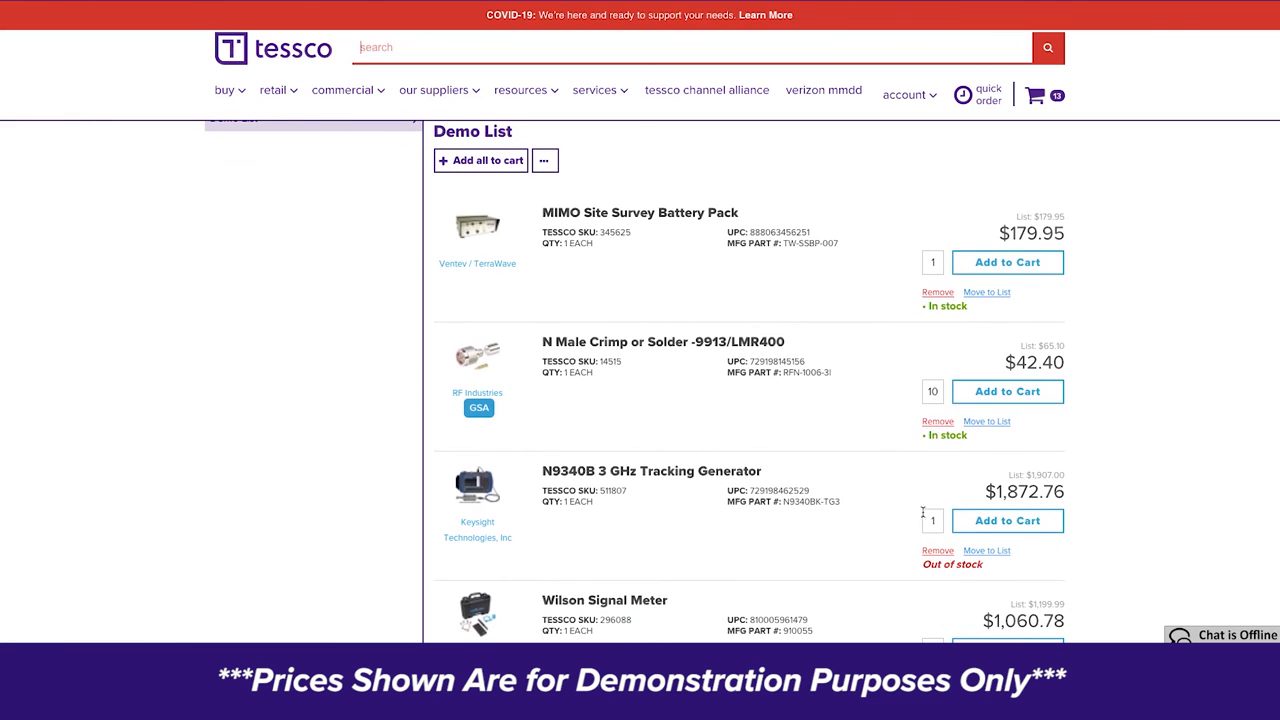
scroll(866, 460, "down", 1)
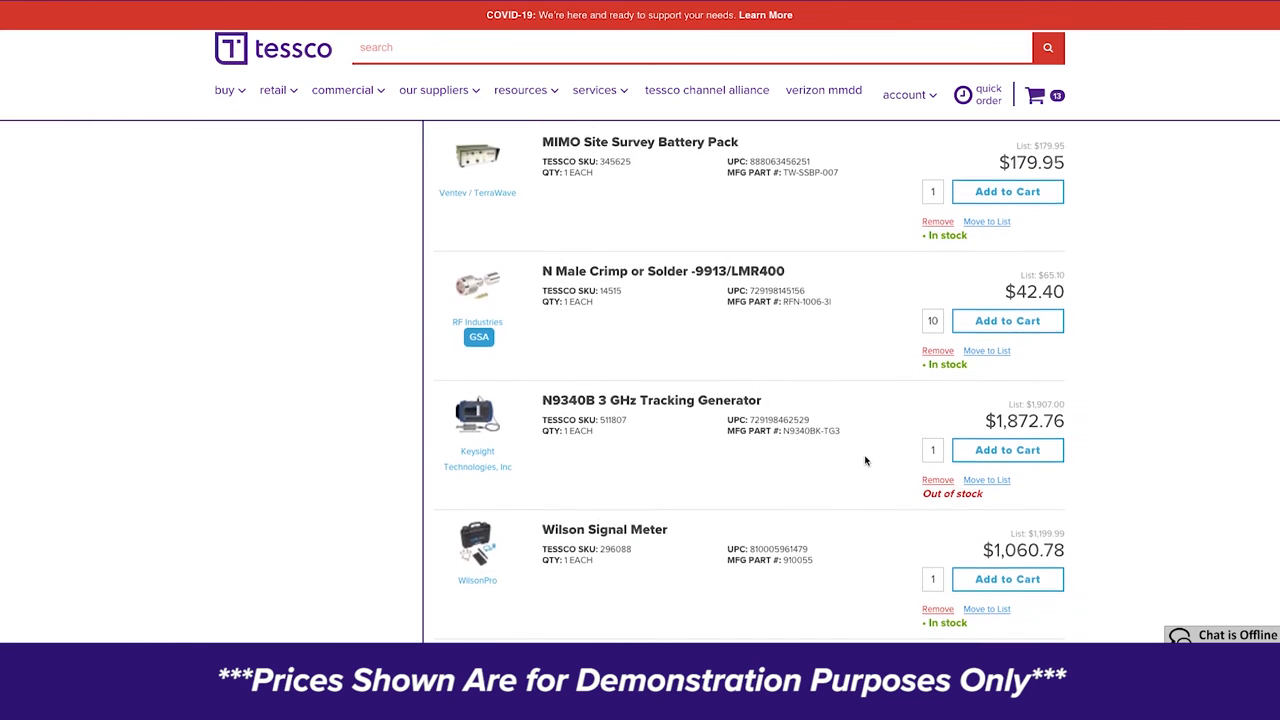
scroll(864, 458, "up", 3)
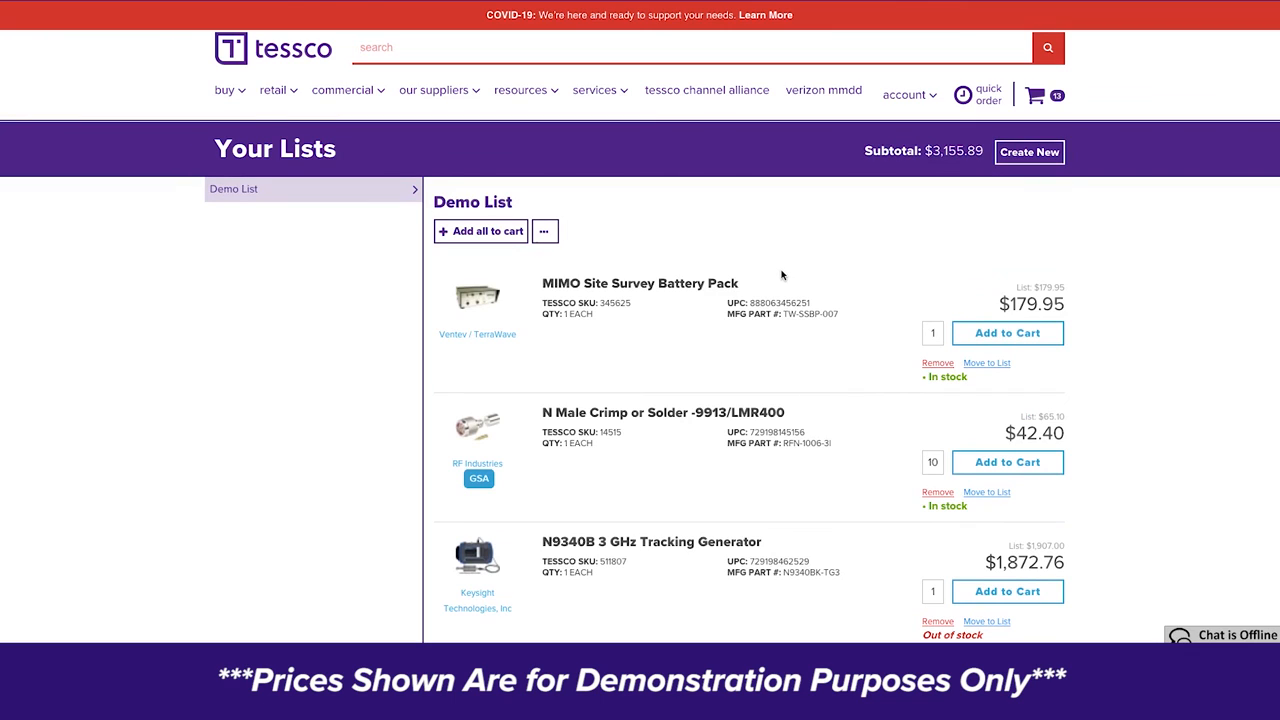